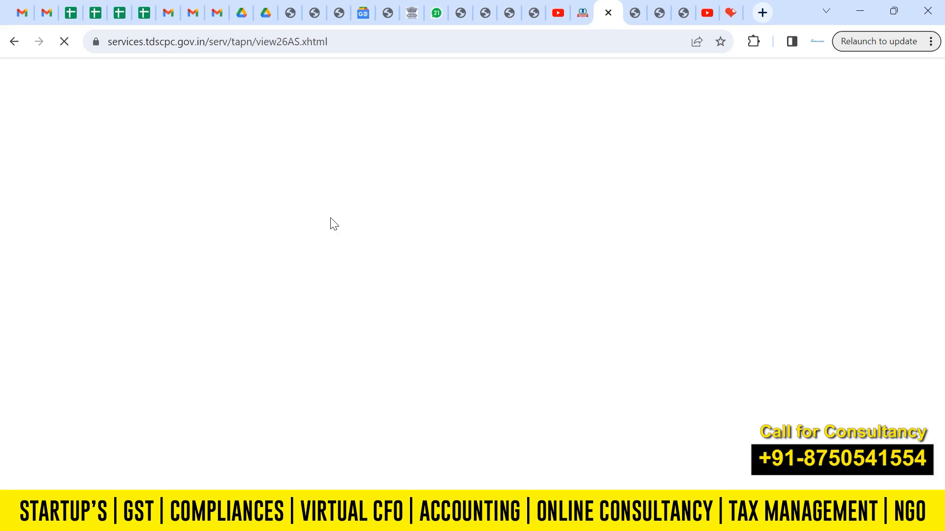
- View the Form 26AS annual tax statement for assessment year 2023-24 as HTML and export it as a PDF
click(524, 246)
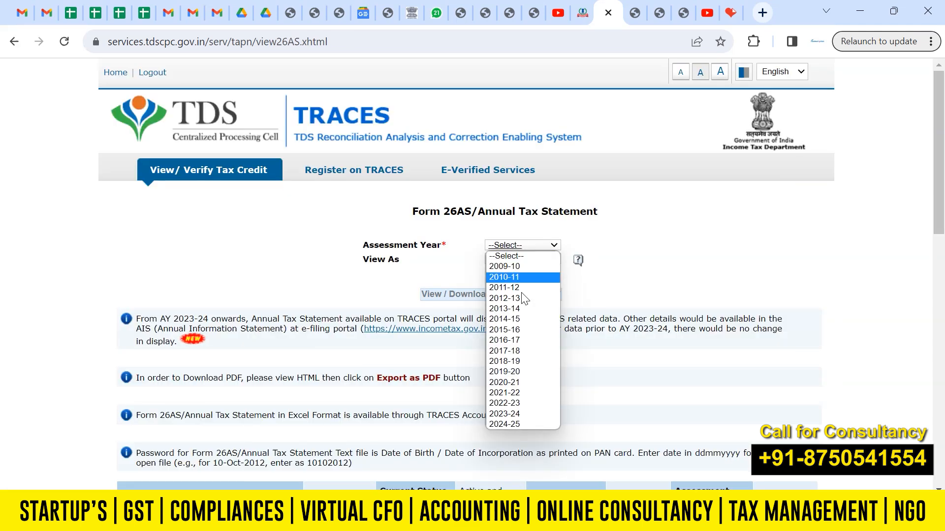
click(515, 415)
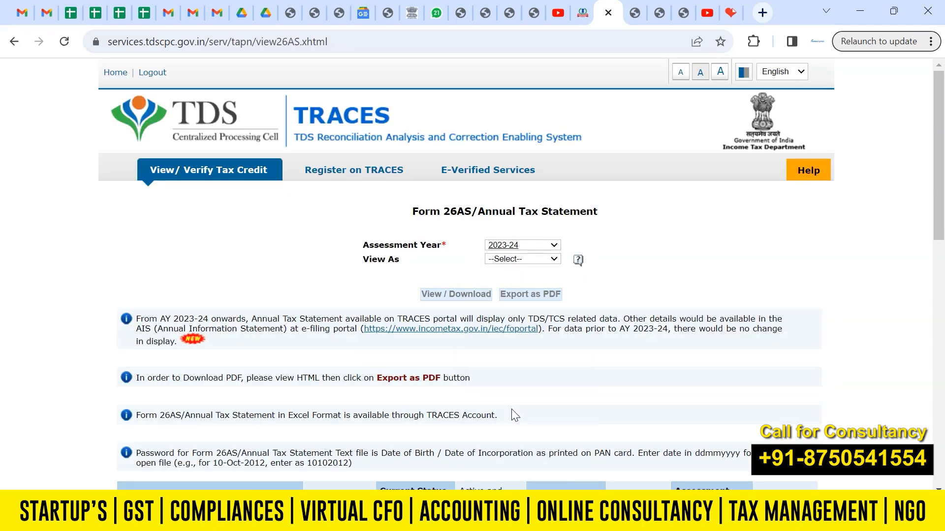
click(496, 259)
click(498, 278)
click(438, 294)
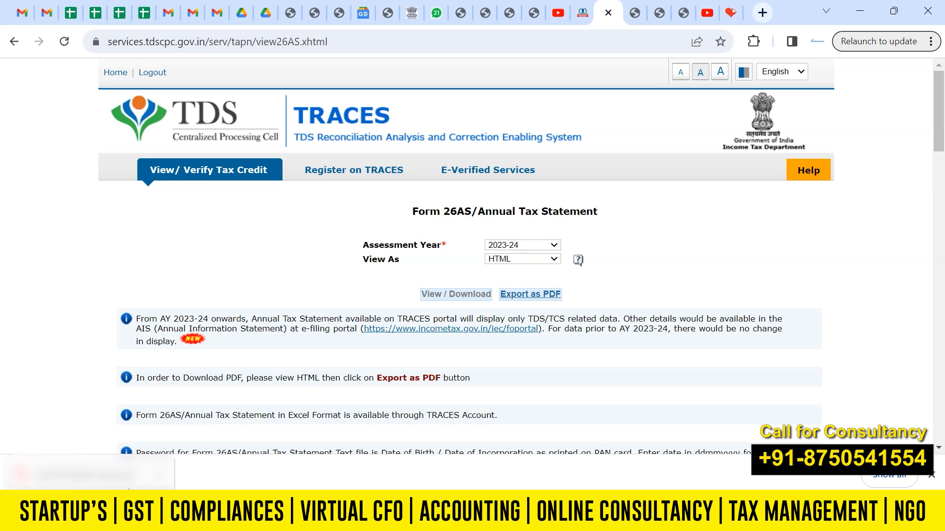
click(931, 474)
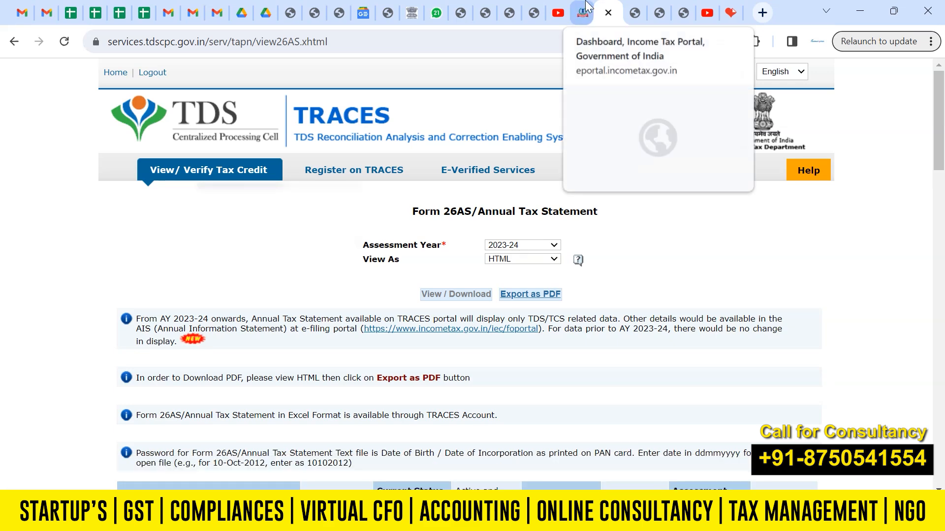
- Go from the e-Filing dashboard to the Compliance Portal and open the Annual Information Statement for F.Y. 2022-23
click(581, 12)
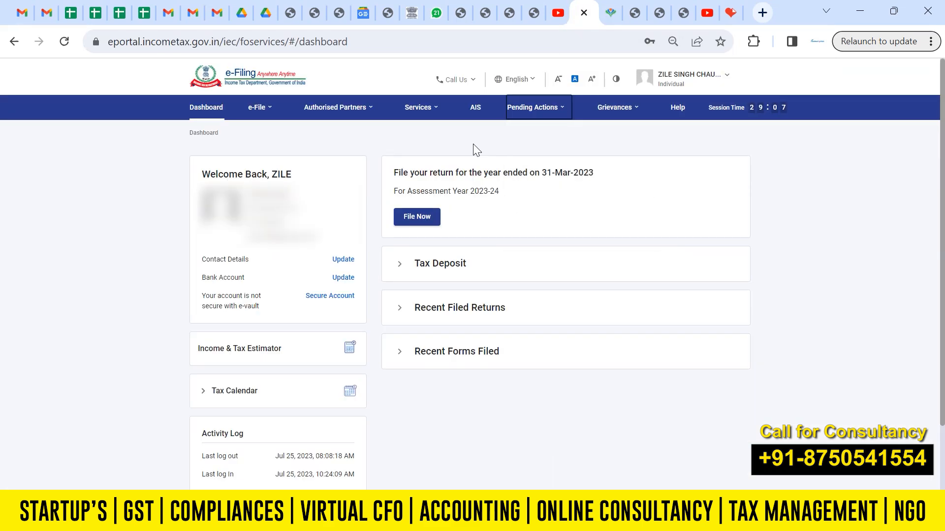
click(476, 115)
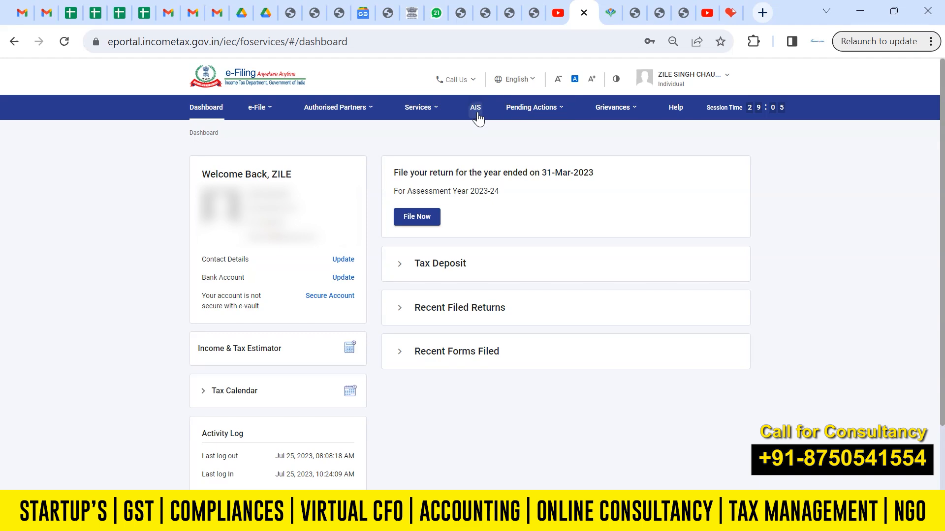
click(548, 320)
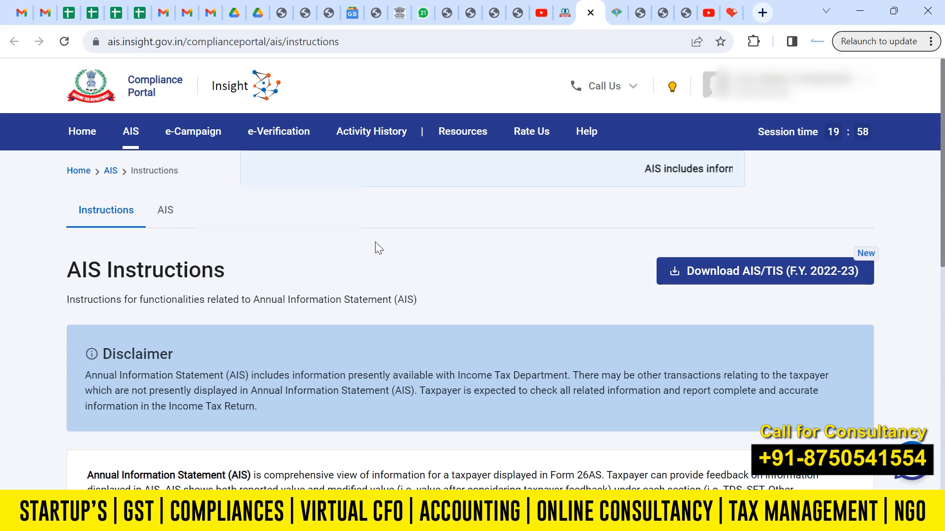
click(165, 212)
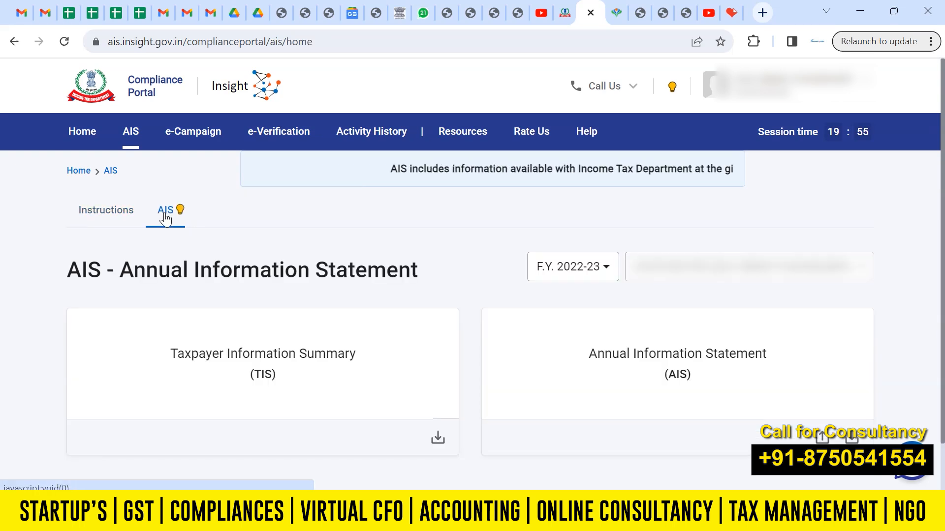
click(653, 367)
- Review the TDS/TCS and SFT information in Part B of the Annual Information Statement
scroll(792, 342, down, 5)
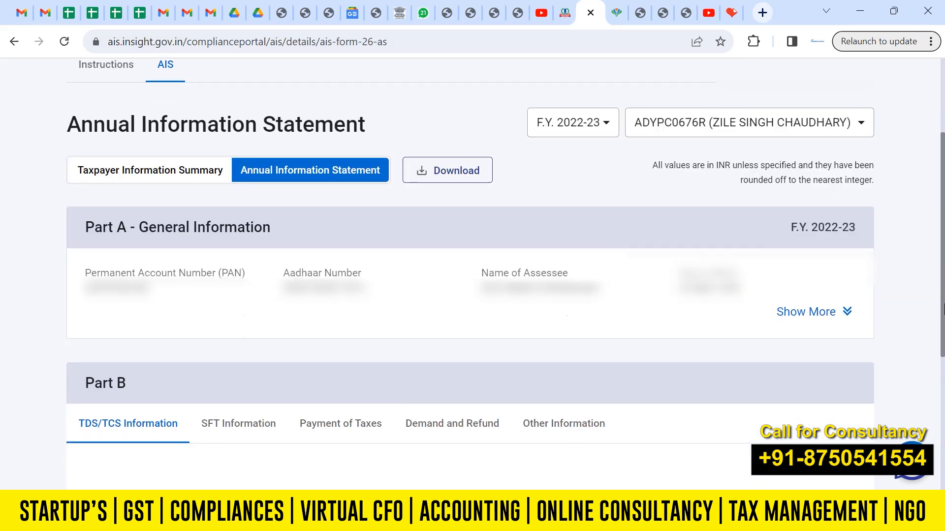
drag(944, 355, 944, 452)
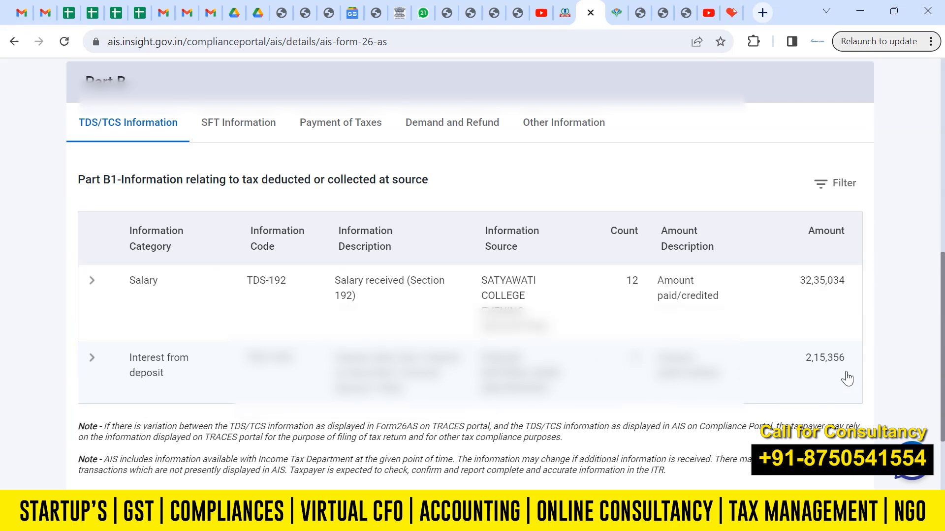
scroll(512, 312, up, 1)
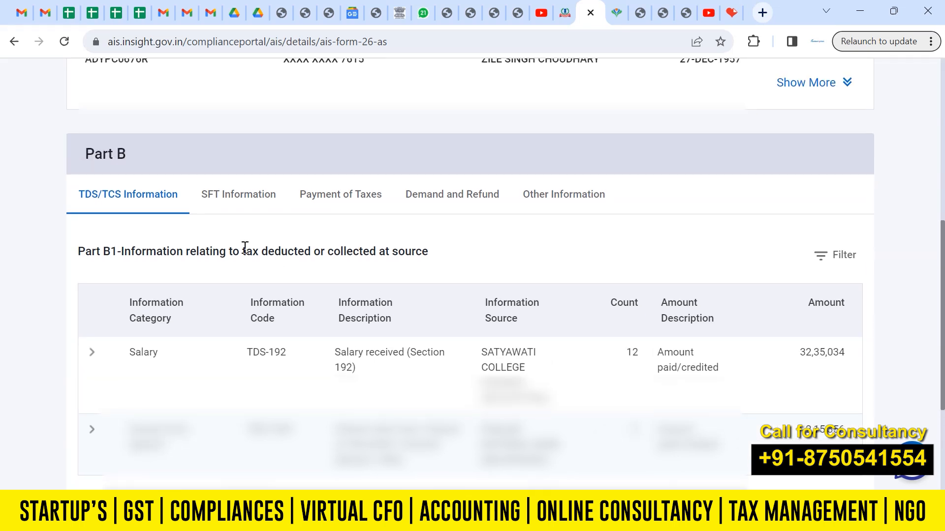
click(222, 209)
scroll(942, 272, down, 3)
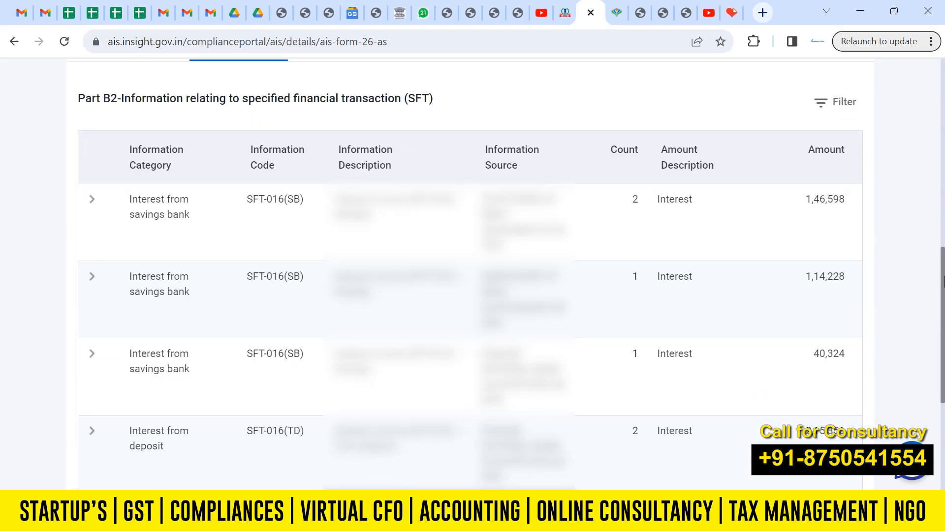
drag(943, 283, 943, 317)
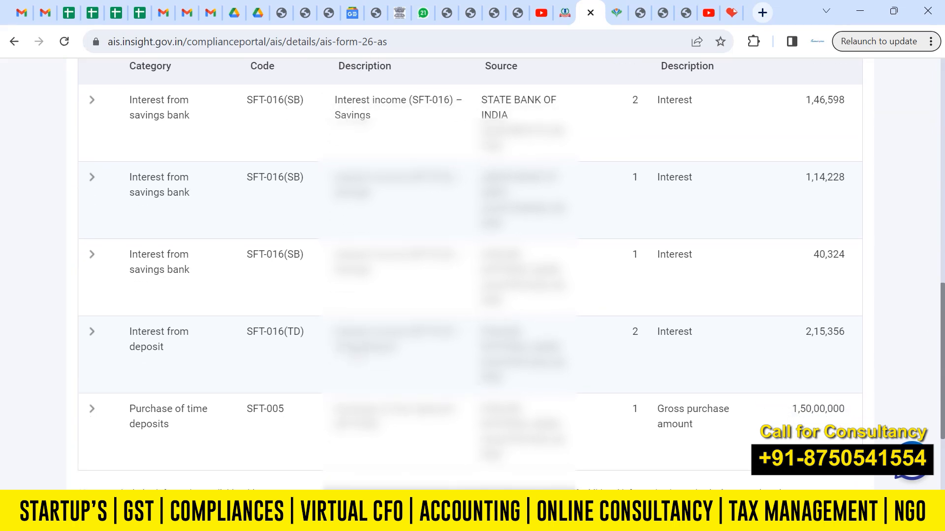
scroll(738, 340, up, 2)
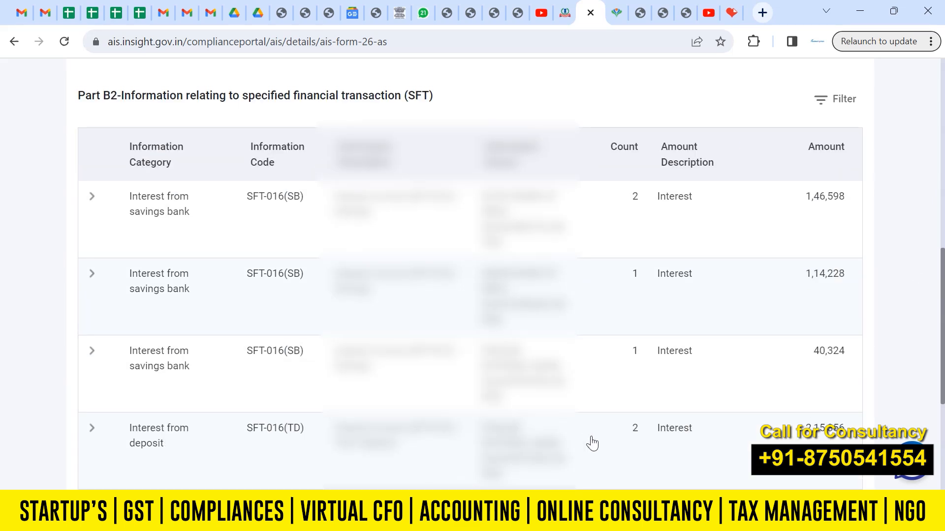
- Switch to Adobe Acrobat to check the income chargeable under Salaries in the scanned salary document, and return to the browser
mouse_move(606, 519)
click(684, 433)
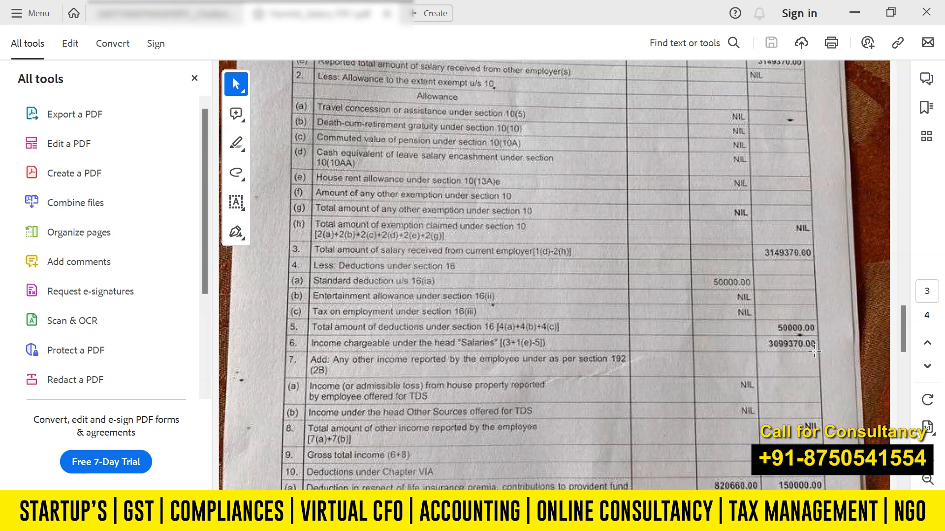
click(503, 516)
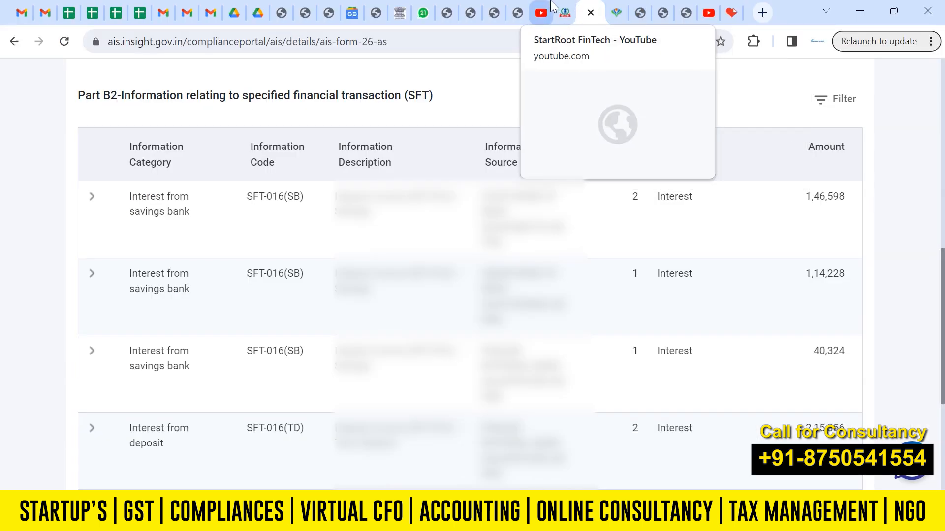
- On the e-Filing portal, start filing an income tax return for assessment year 2023-24 (Current A.Y.) in Online mode
click(564, 8)
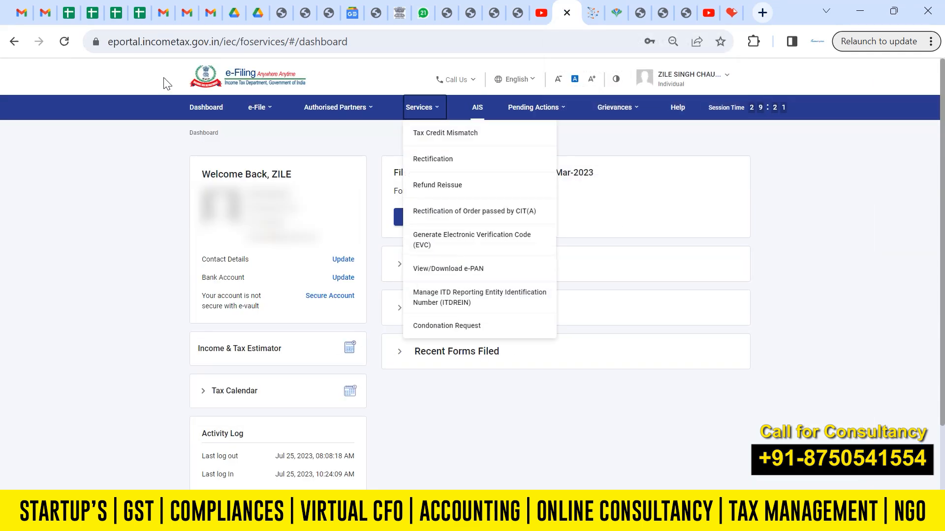
mouse_move(257, 111)
mouse_move(248, 138)
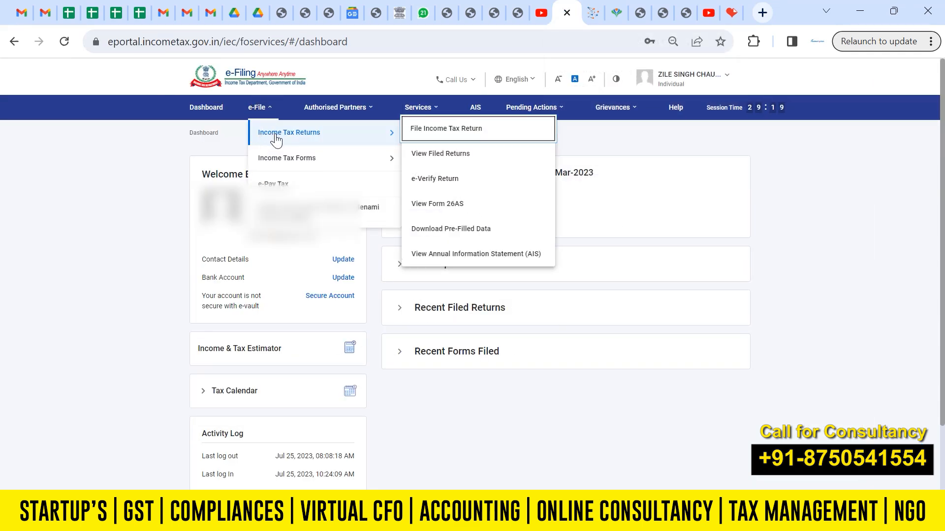
click(448, 127)
click(249, 228)
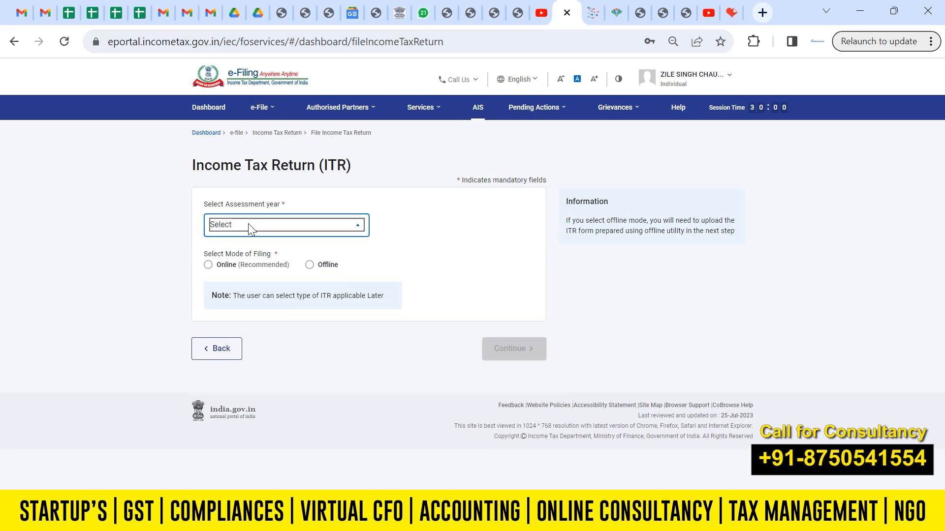
click(254, 275)
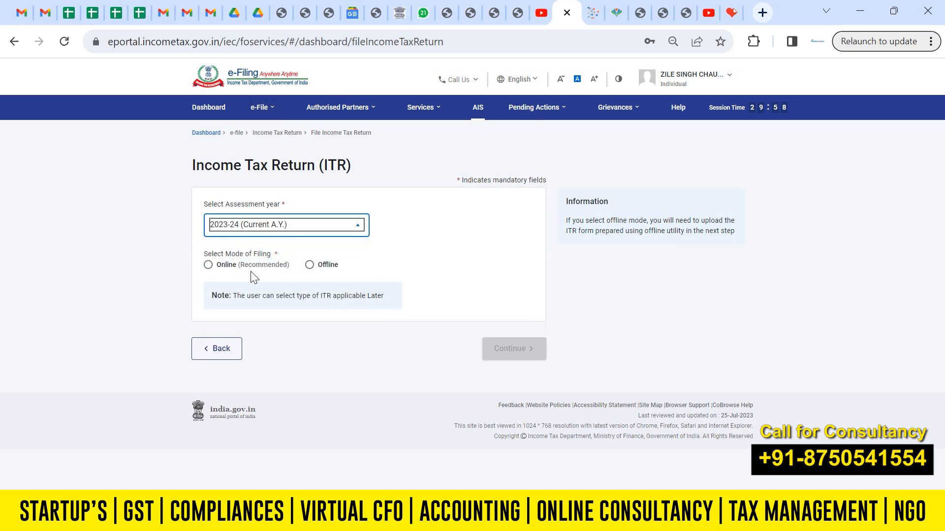
click(208, 265)
click(513, 347)
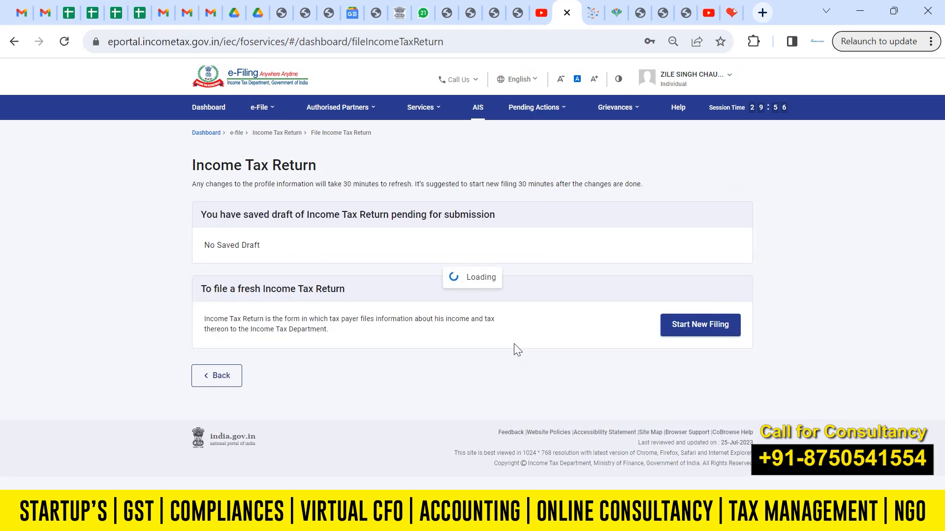
- Start a new filing with Individual status and proceed with form ITR - 1
click(714, 326)
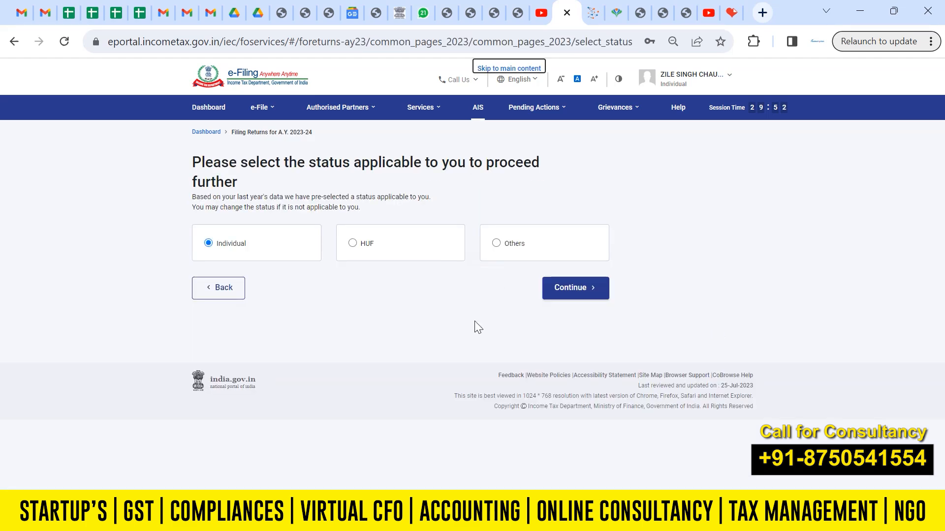
click(561, 291)
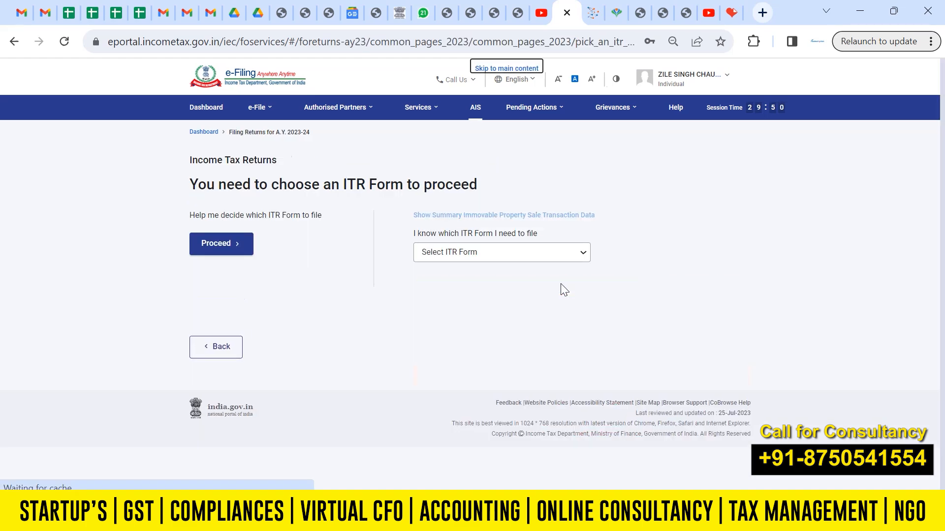
click(455, 254)
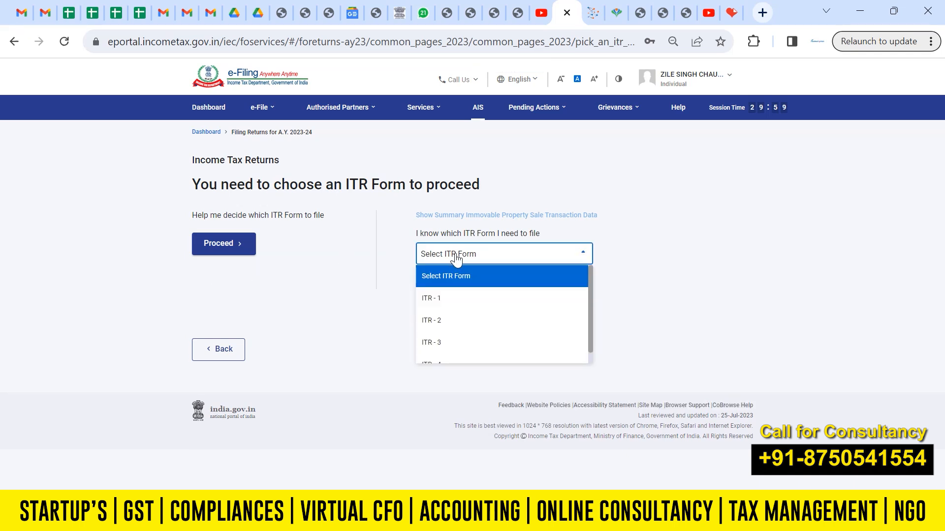
click(453, 303)
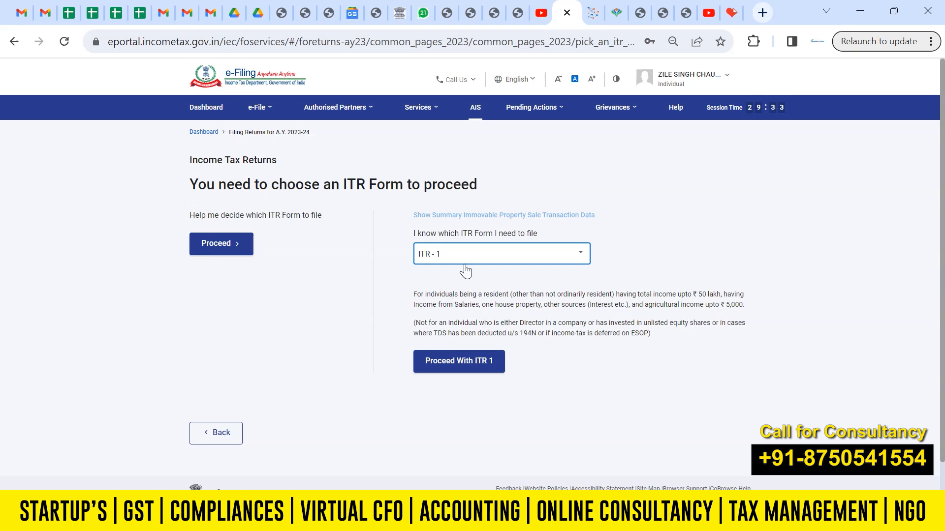
click(457, 361)
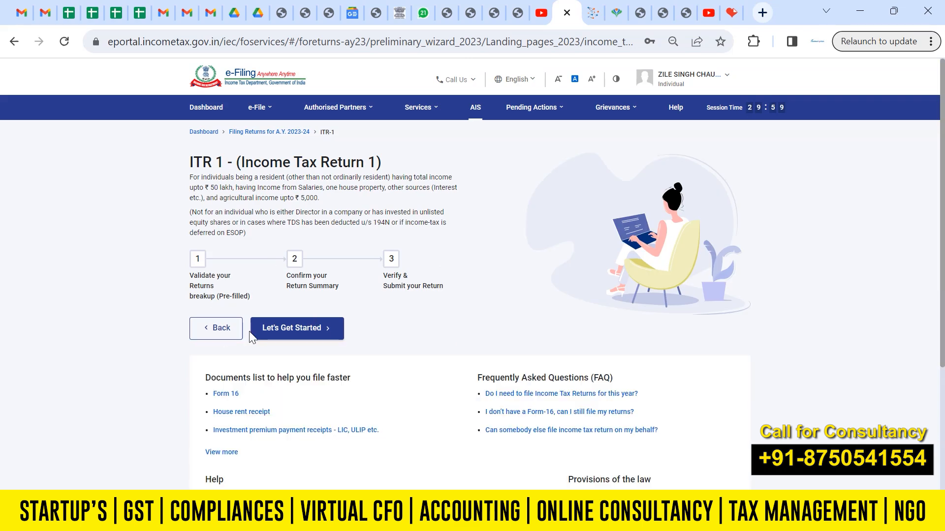
- Begin ITR-1, give "Taxable income is more than basic exemption limit" as the filing reason, and acknowledge the pre-filled data notice
click(306, 330)
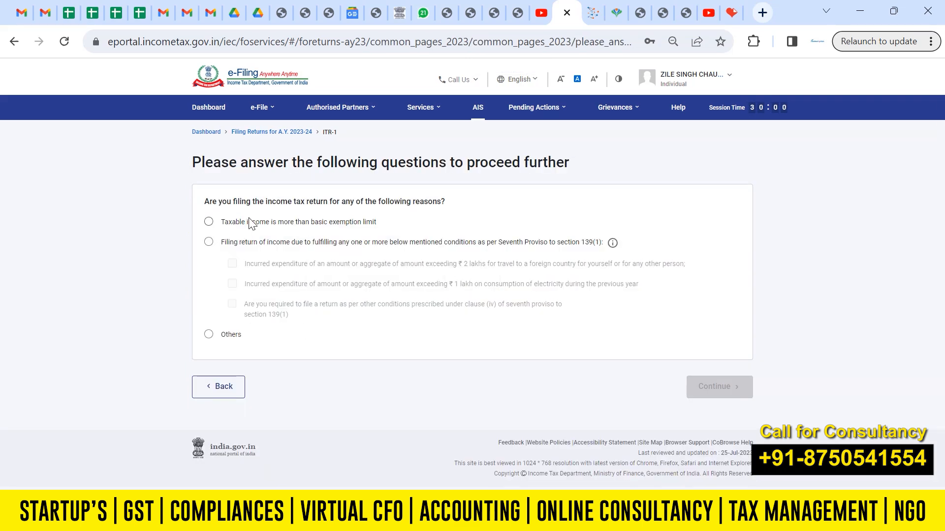
click(208, 222)
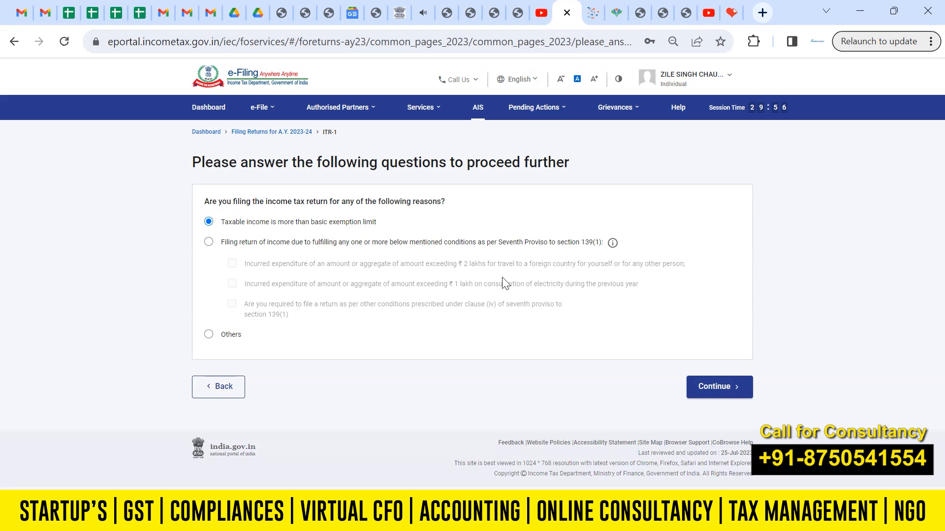
click(712, 382)
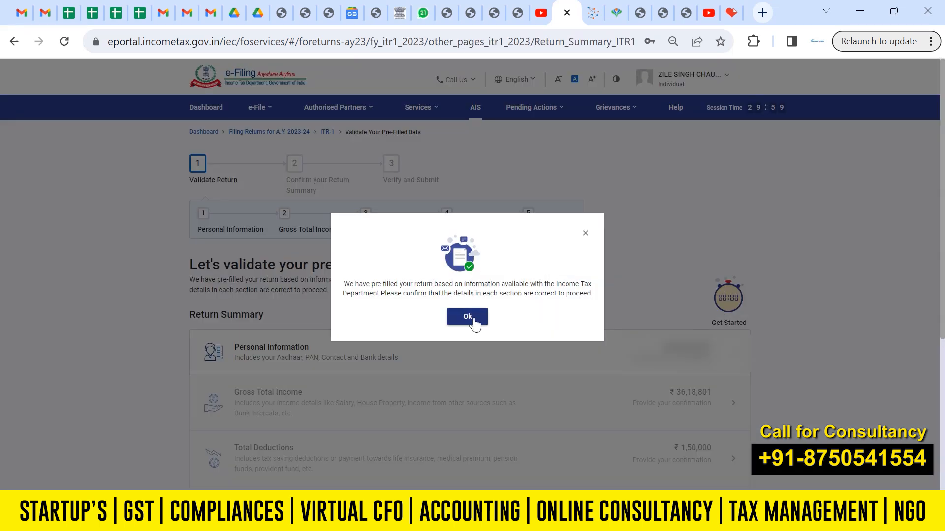
click(474, 322)
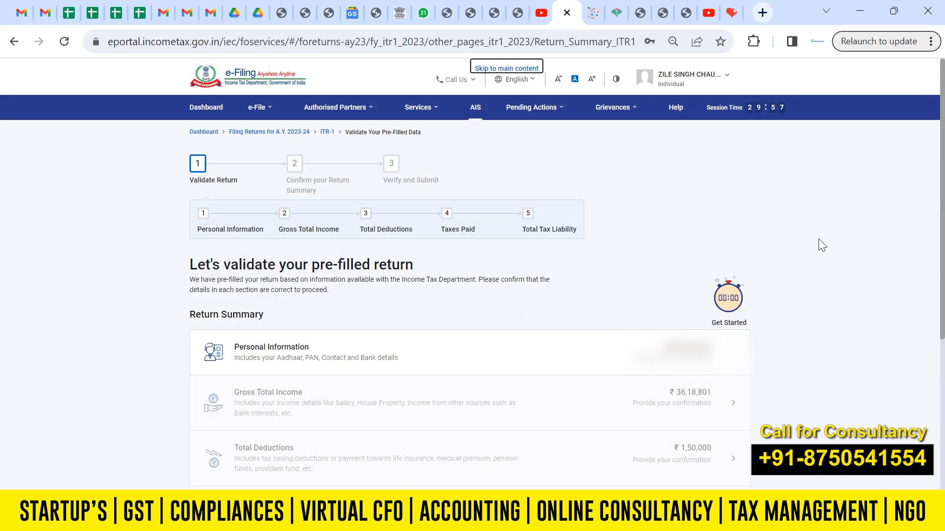
- Open the Personal Information section from the return summary and review the profile details
scroll(942, 233, down, 2)
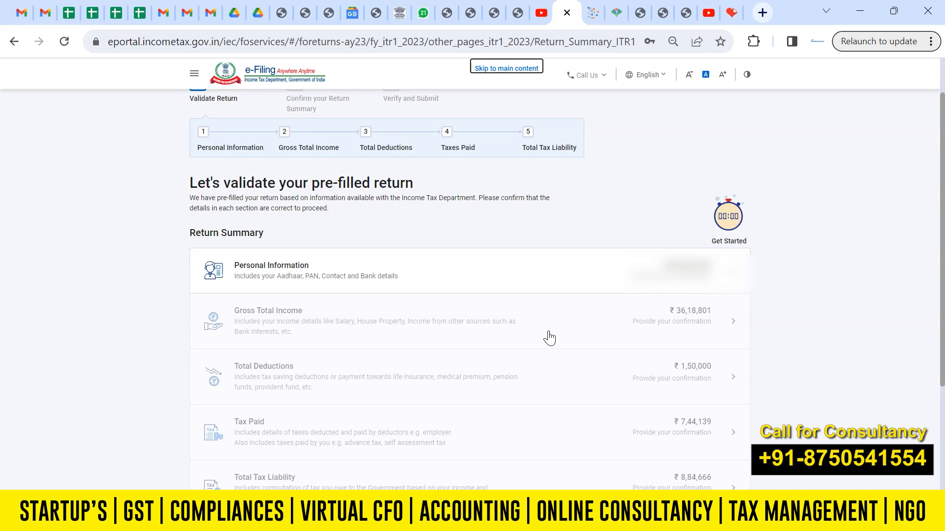
click(417, 265)
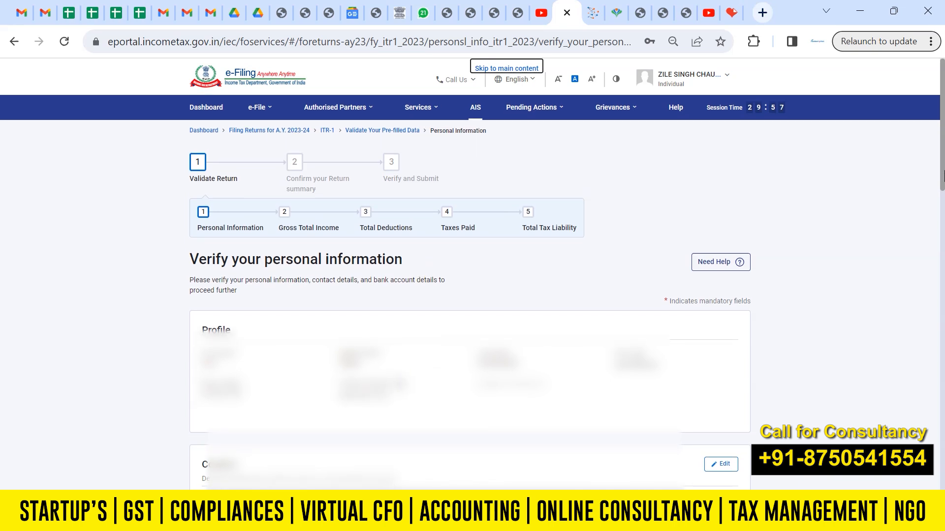
drag(944, 171, 943, 204)
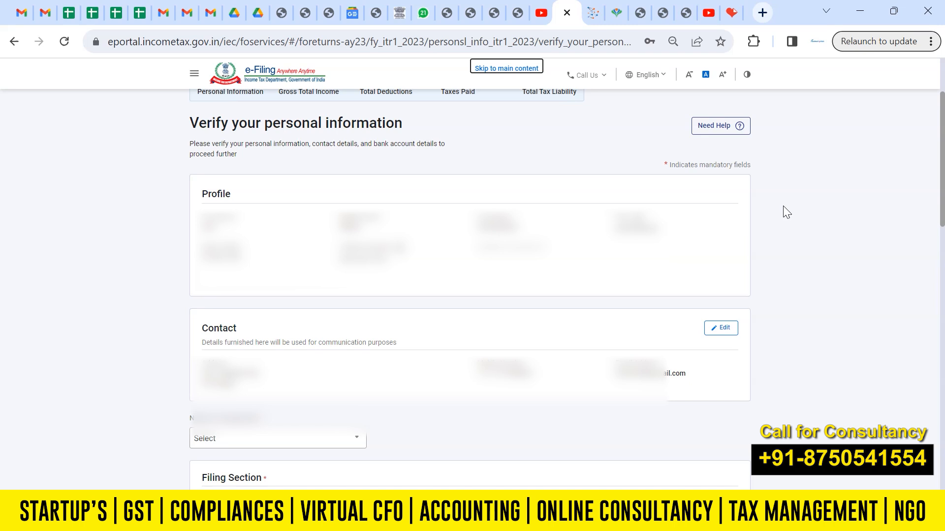
- Set the Nature of Employment to Others in the personal information section
drag(943, 194, 943, 233)
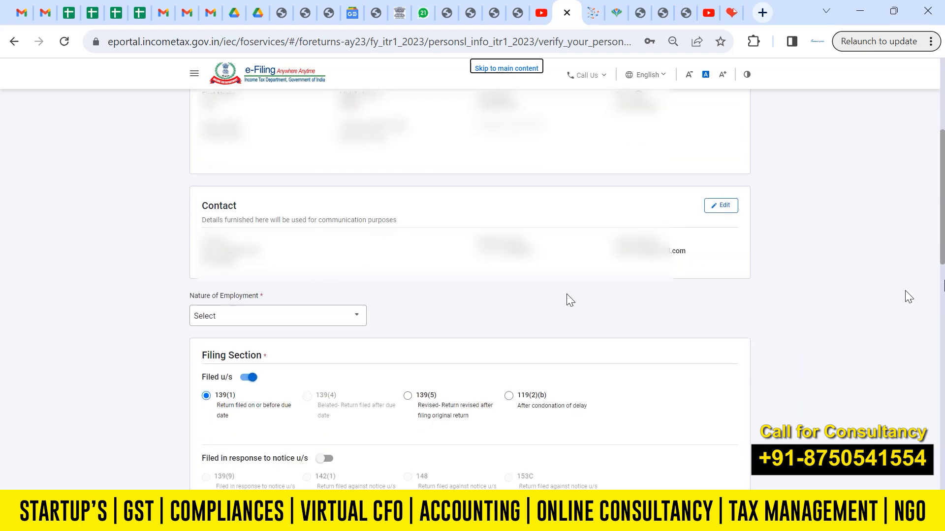
scroll(442, 227, down, 2)
click(274, 221)
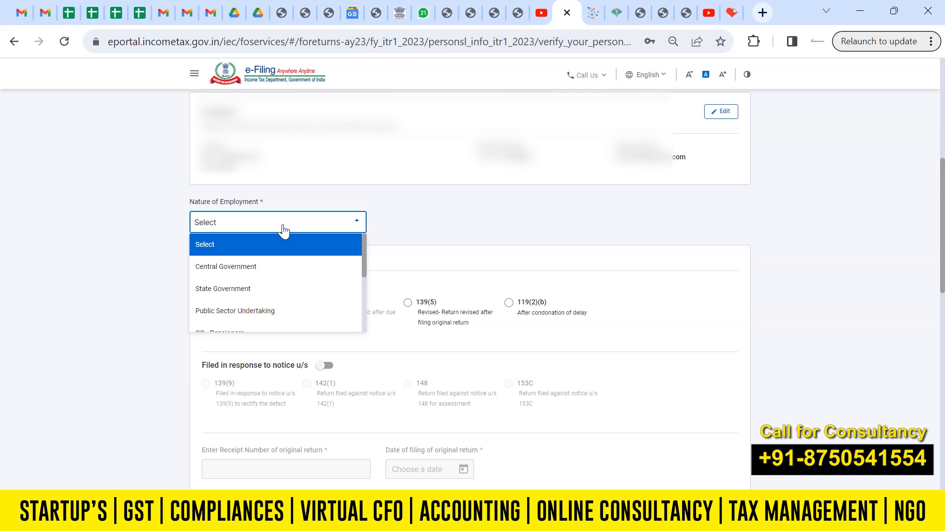
scroll(365, 250, down, 2)
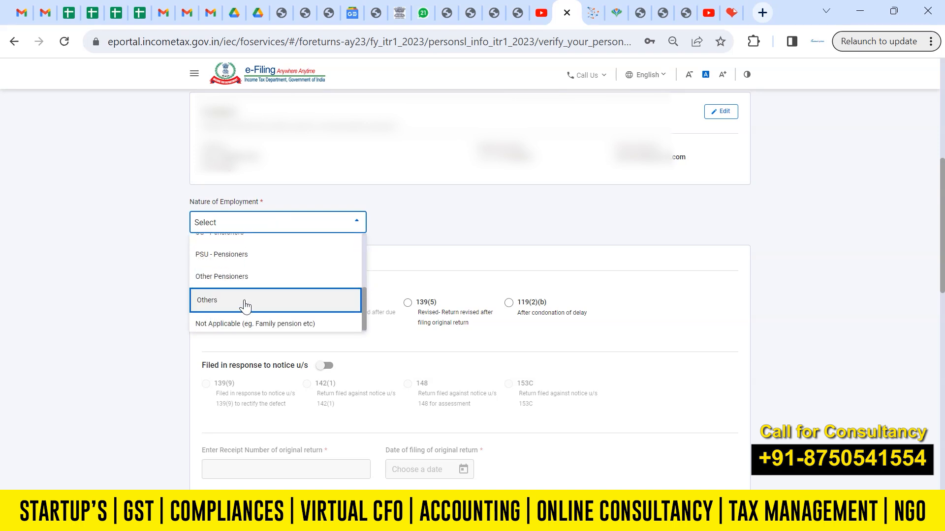
click(219, 307)
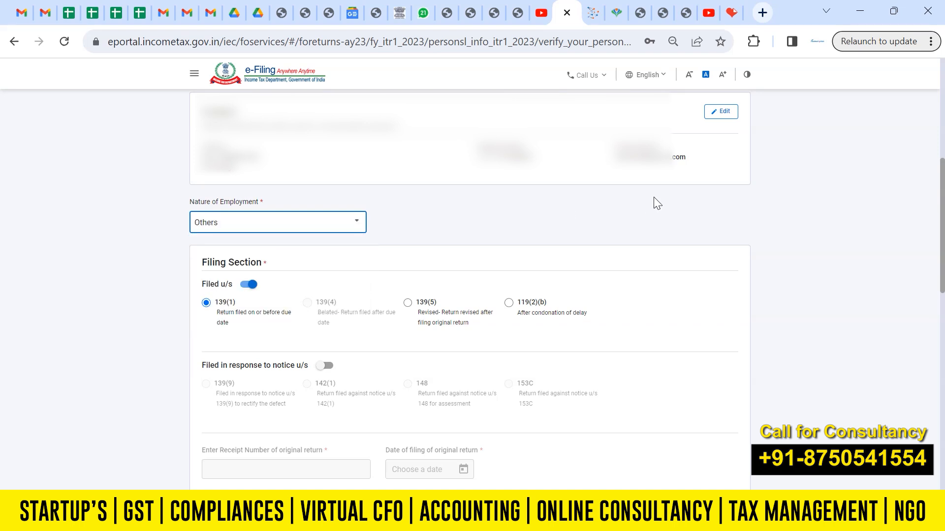
- Review the filing section, the new tax regime choice and the refund bank account, and confirm the personal information
scroll(844, 244, down, 3)
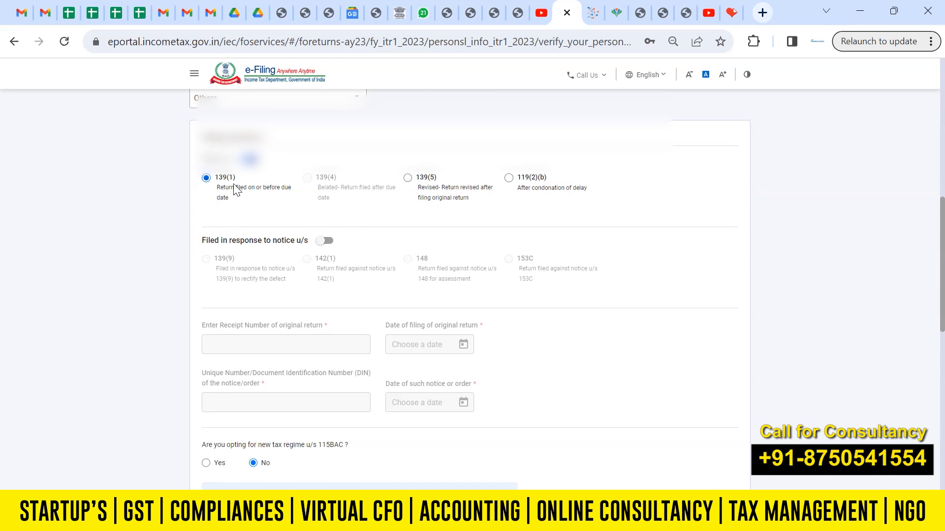
scroll(750, 279, down, 4)
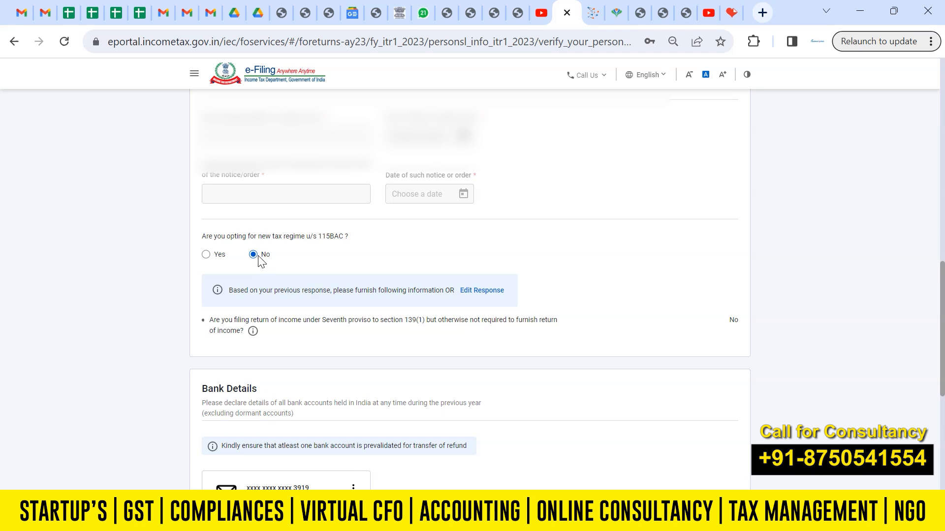
scroll(942, 344, down, 4)
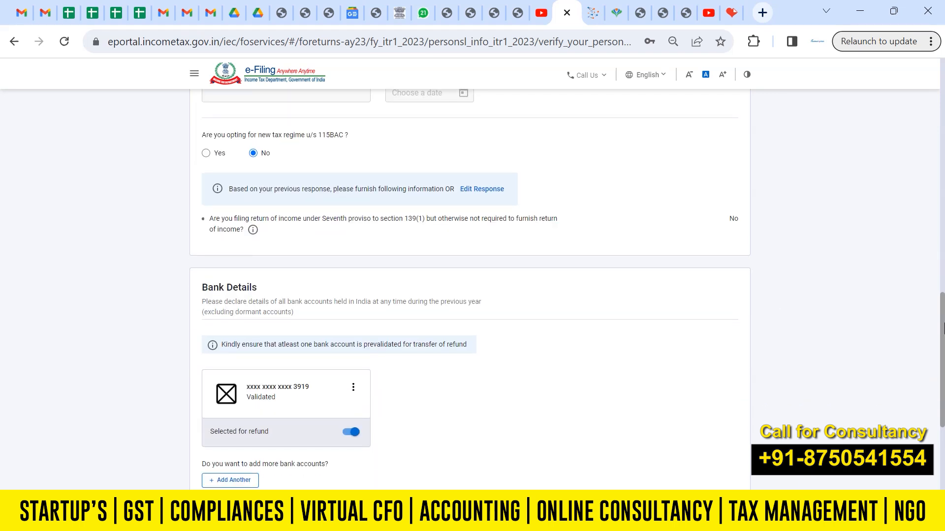
drag(943, 339, 944, 345)
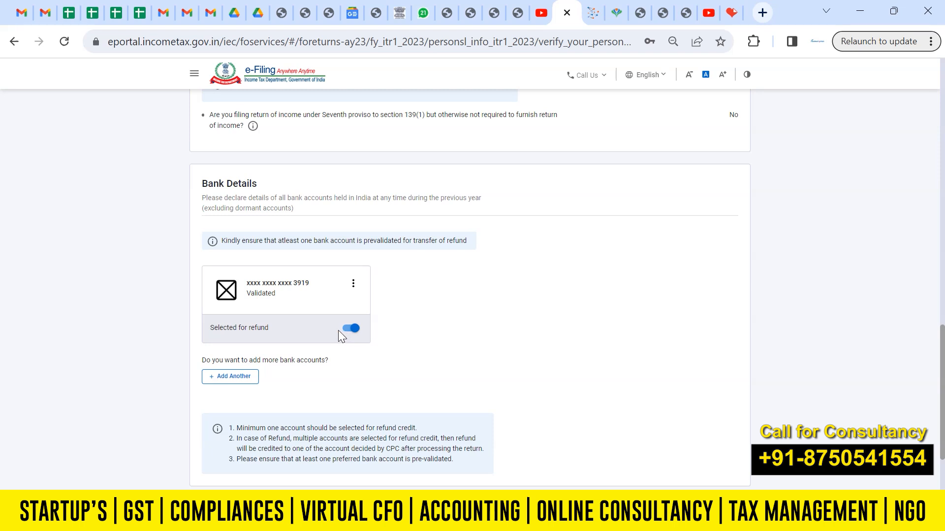
drag(943, 377, 943, 451)
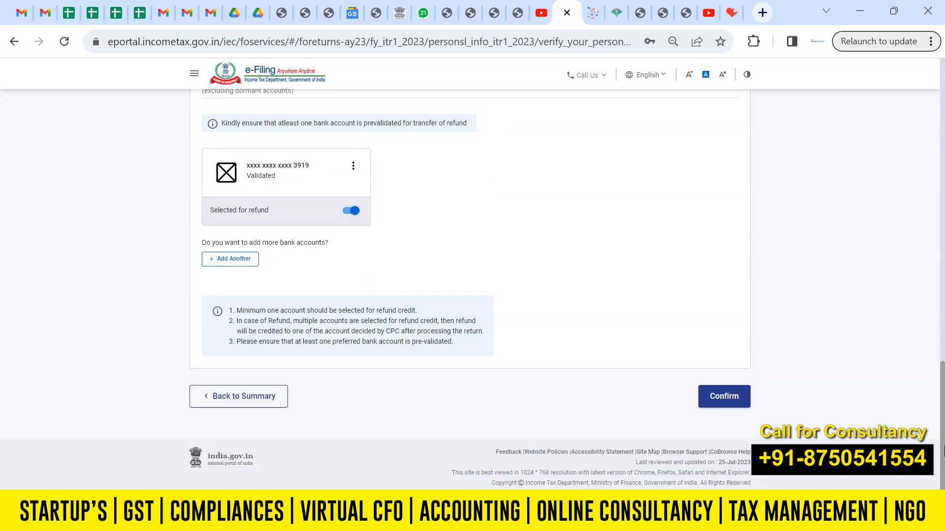
click(724, 397)
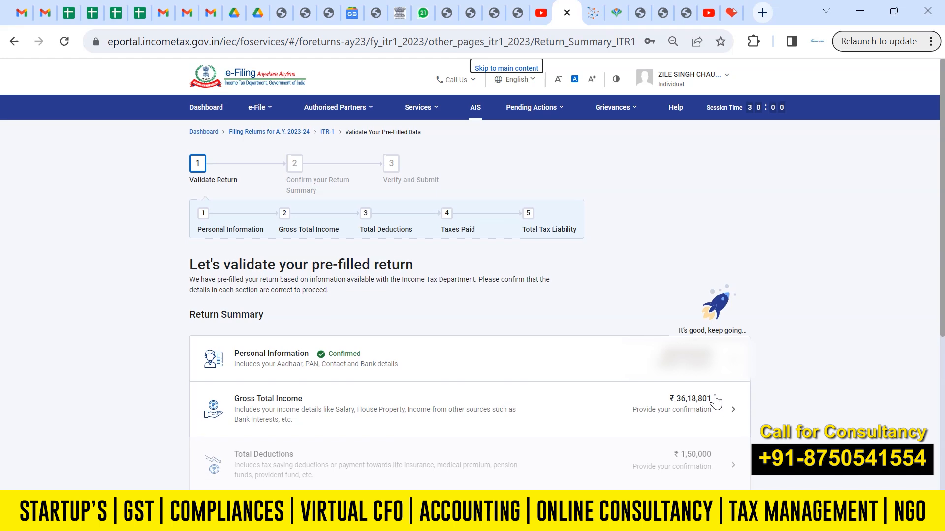
- Open the Gross Total Income section from the return summary and skip the salary exemption questions
scroll(829, 293, down, 3)
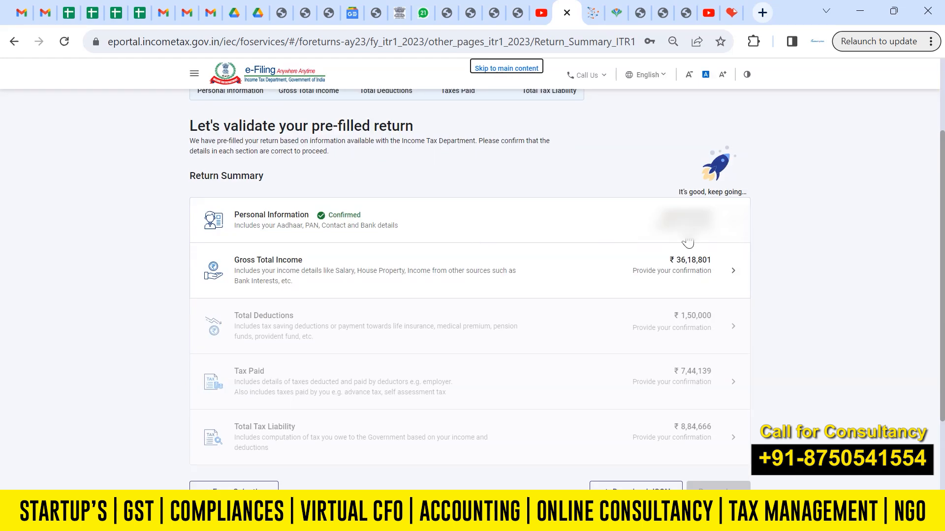
click(494, 257)
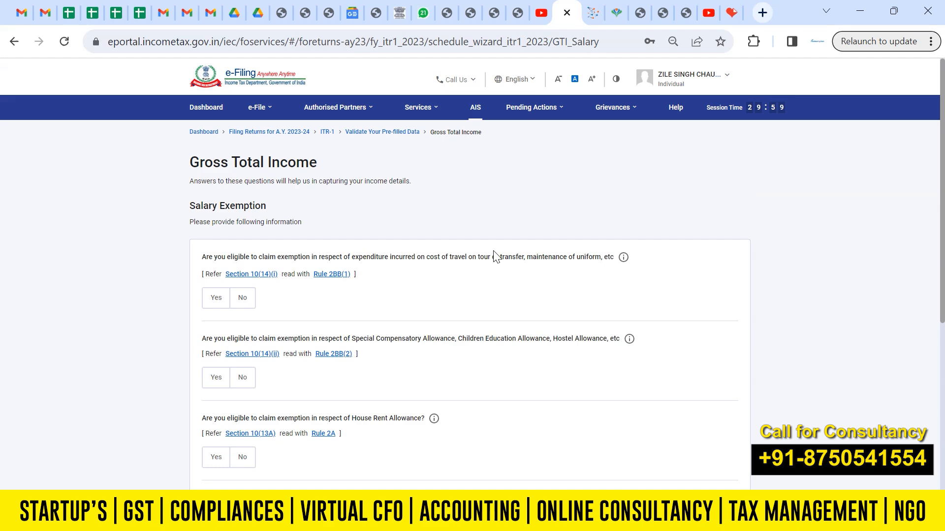
drag(935, 184, 943, 432)
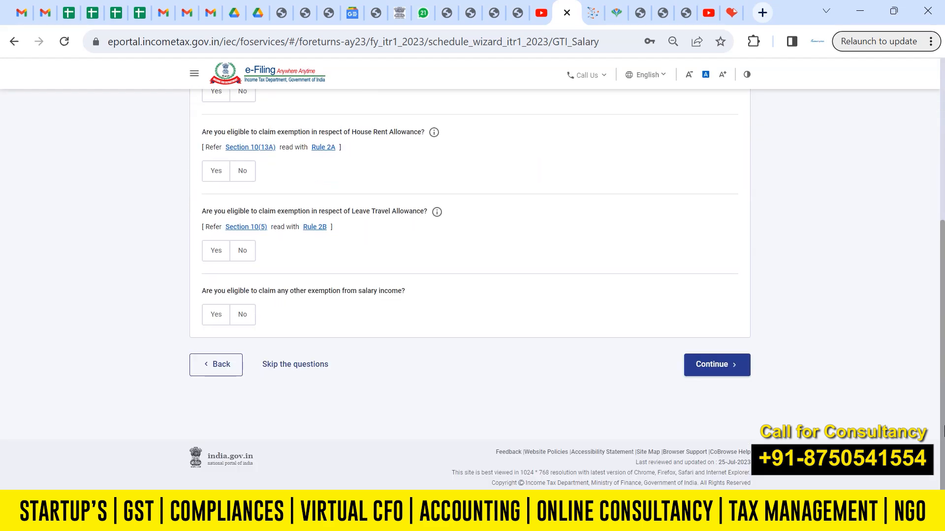
click(305, 366)
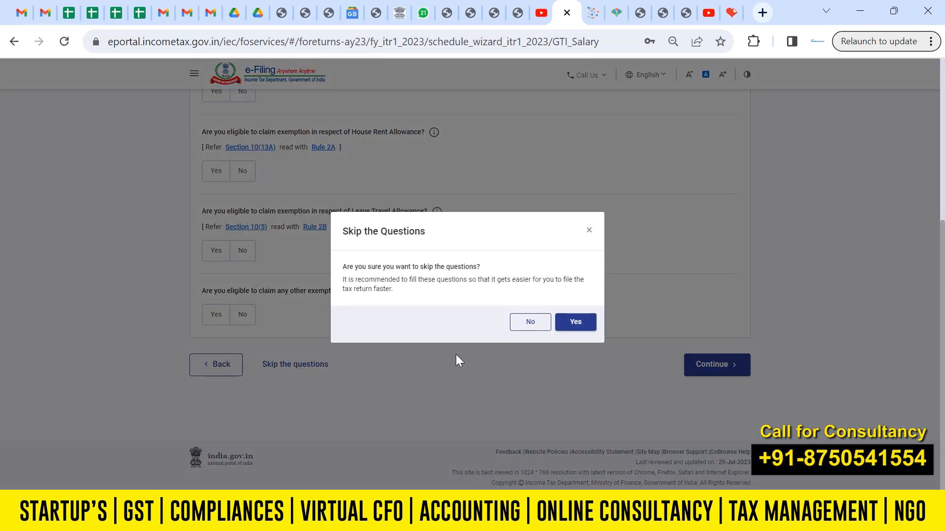
click(572, 325)
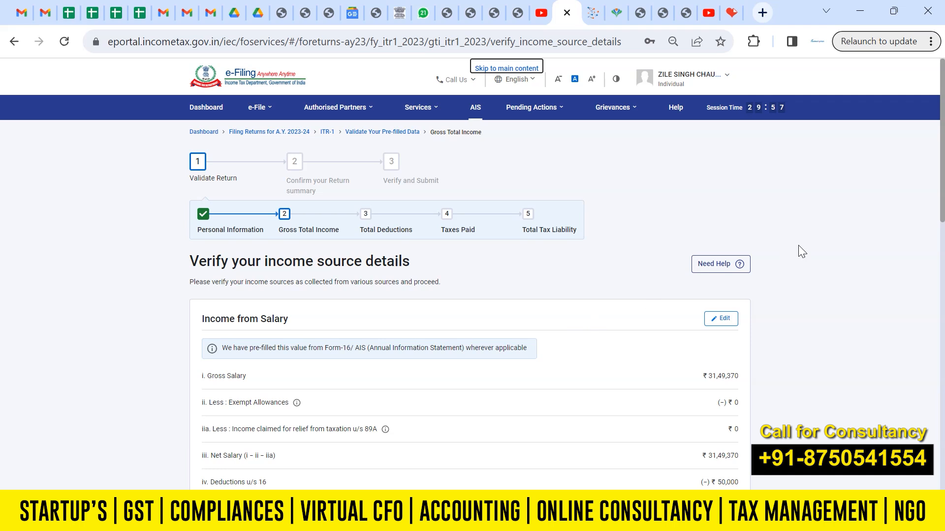
- Compare the gross salary, section 16 deductions and chargeable income under Income from Salary with the salary document in Adobe Acrobat
drag(943, 199, 943, 248)
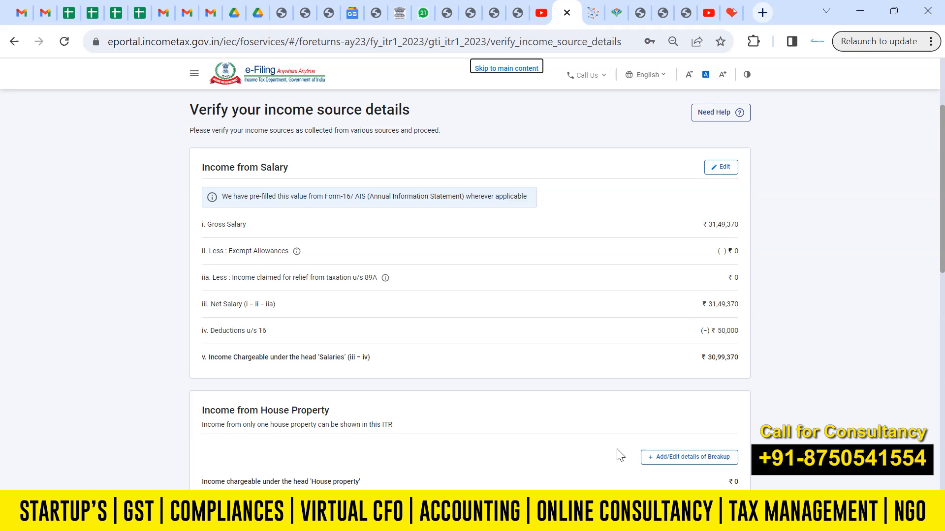
mouse_move(556, 522)
click(679, 450)
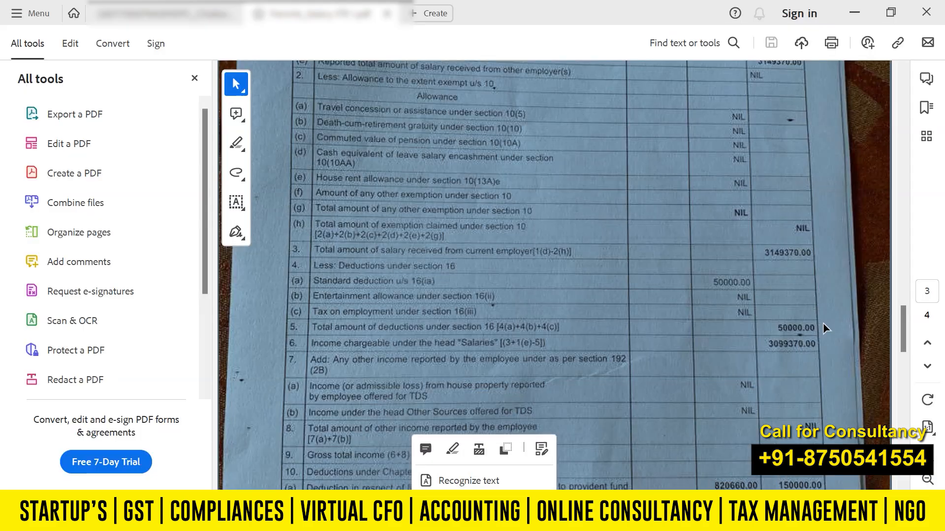
drag(903, 326, 904, 317)
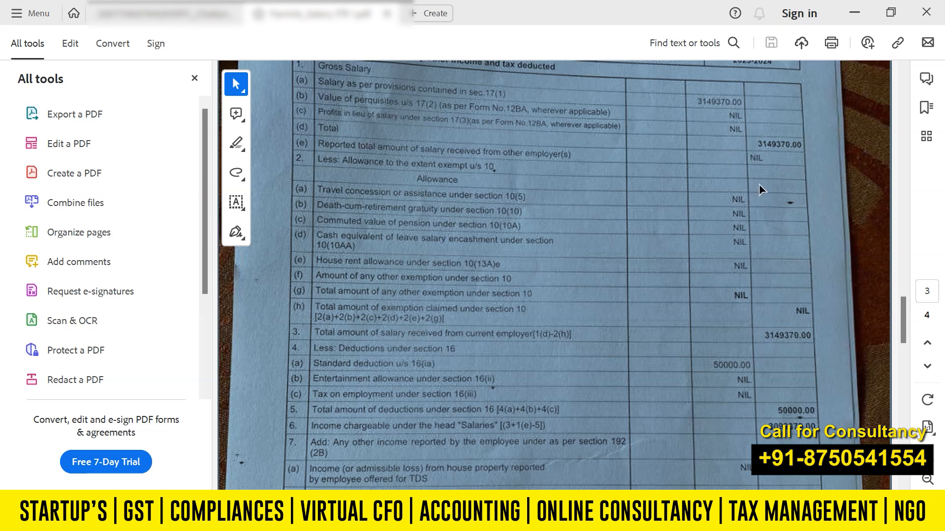
key(alt+Tab)
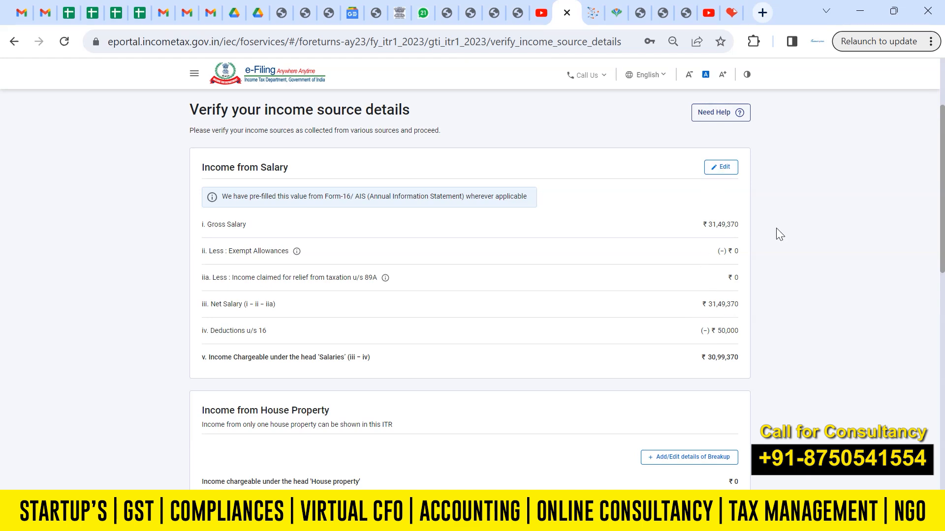
key(alt+Tab)
scroll(898, 327, down, 3)
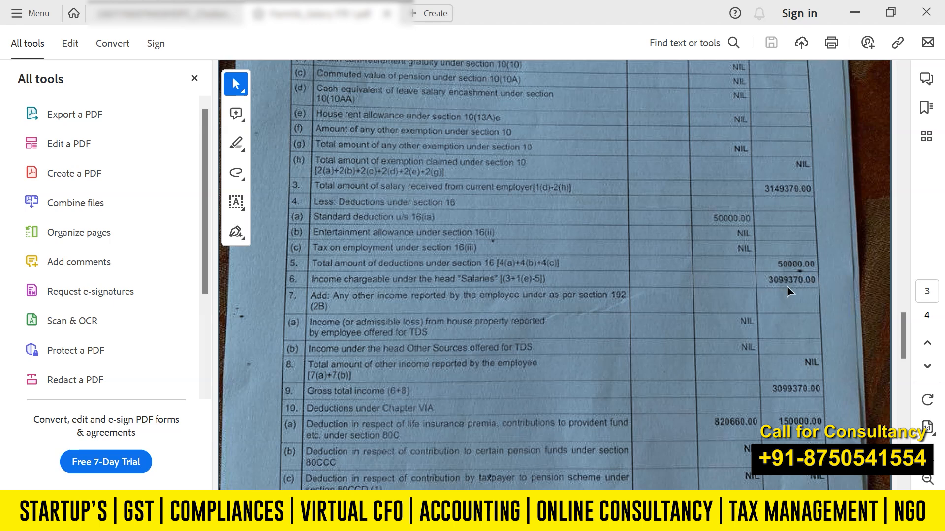
key(alt+Tab)
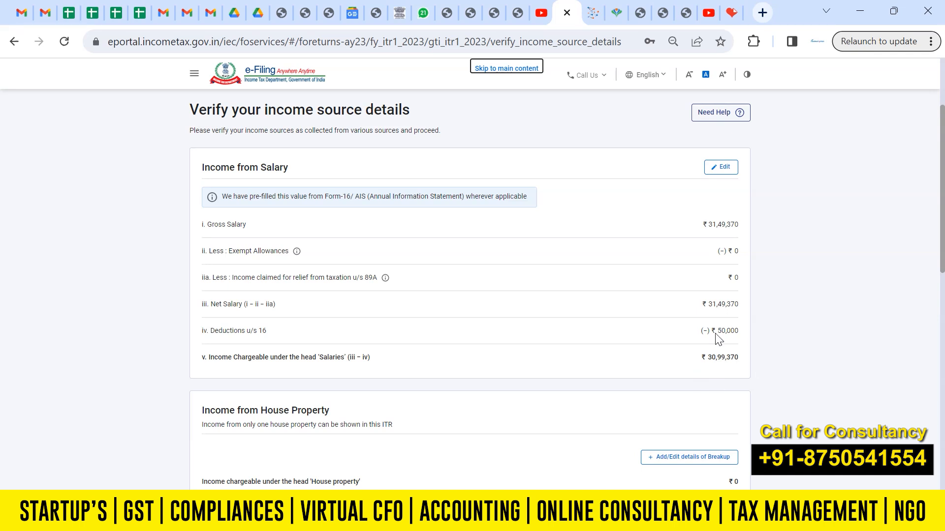
- Review the house property and other sources income, and check the other income and Chapter VI-A deductions in the salary document
scroll(942, 255, down, 1)
scroll(942, 255, down, 3)
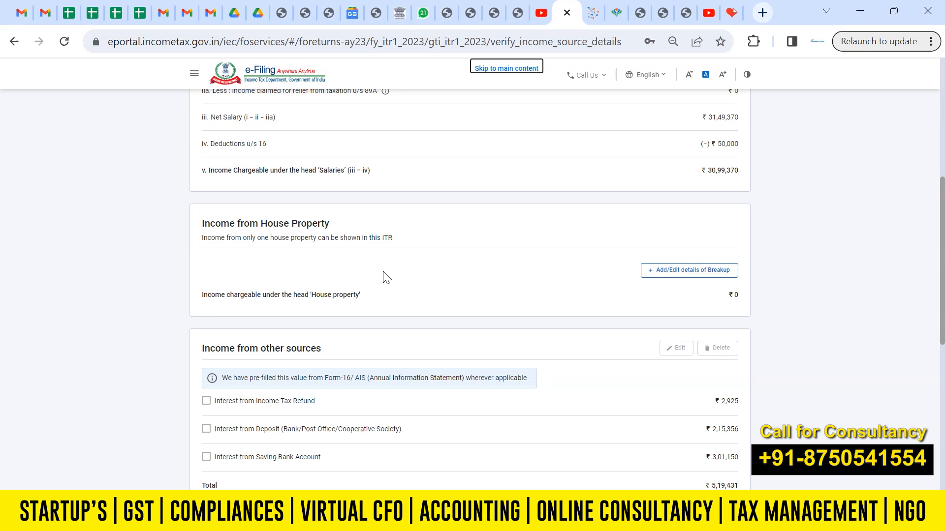
scroll(924, 253, down, 3)
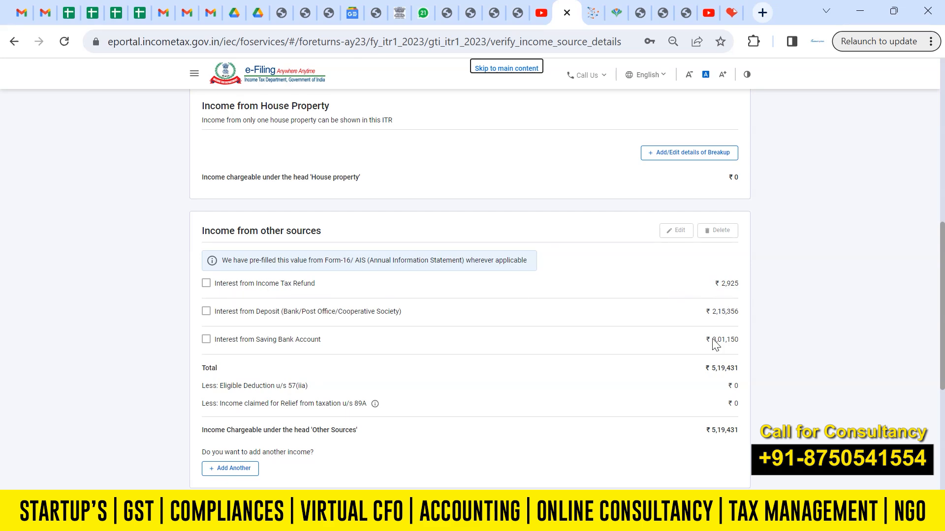
key(alt+Tab)
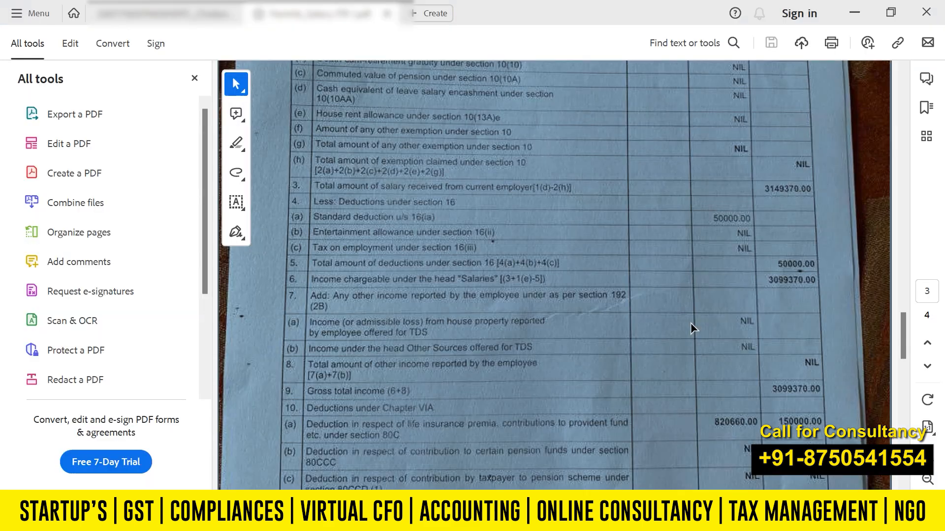
drag(900, 327, 904, 353)
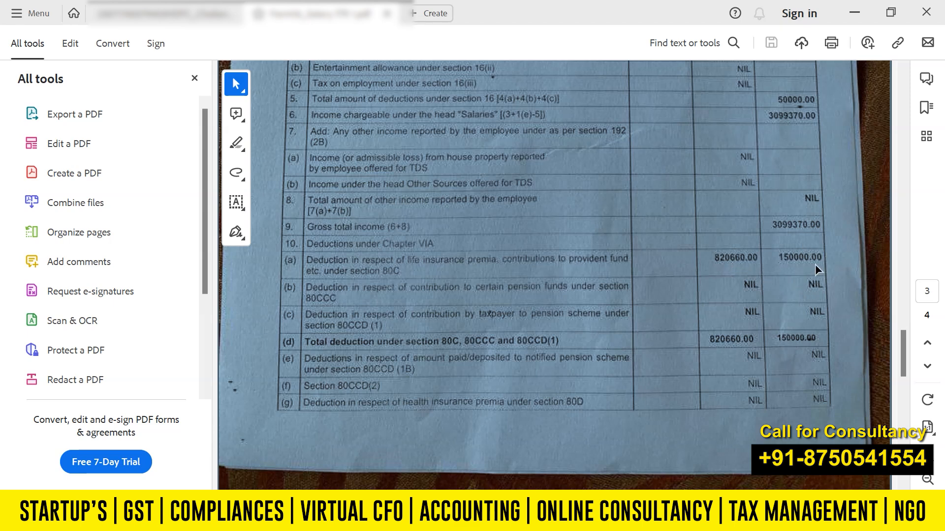
key(alt+Tab)
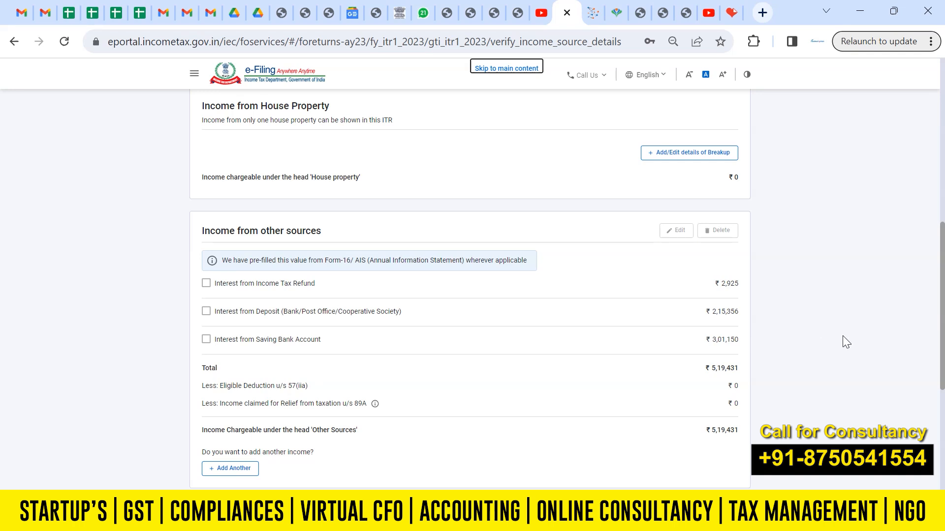
- Compare the deposit and savings interest under Income from other sources with the SFT Information in the AIS
scroll(812, 290, down, 2)
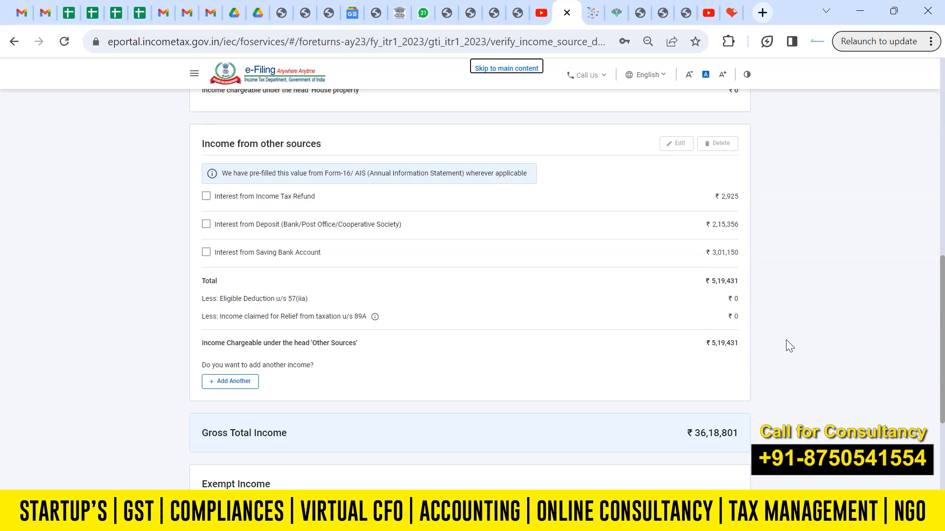
click(593, 12)
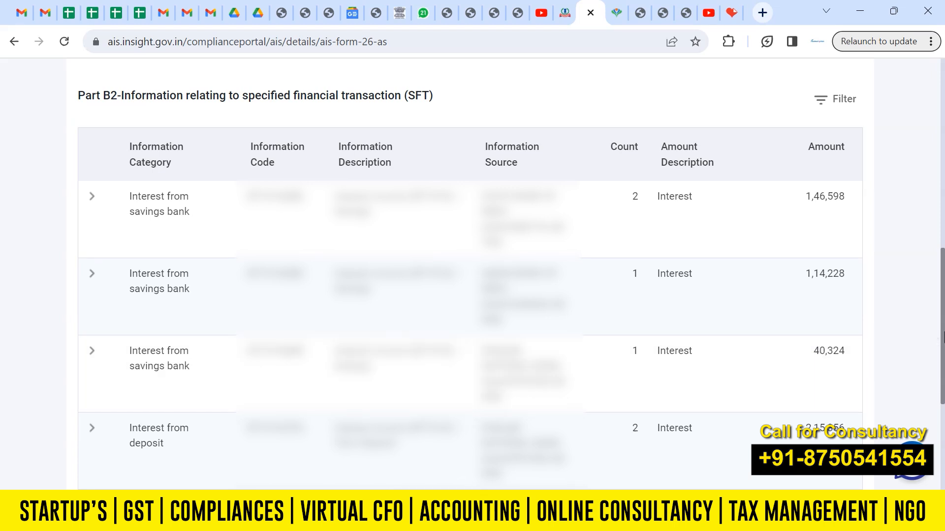
drag(944, 337, 943, 357)
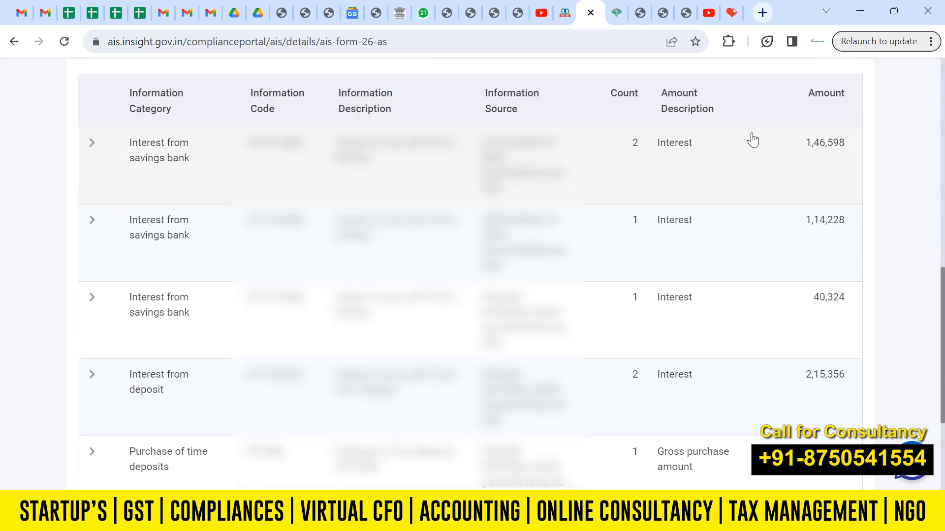
click(561, 8)
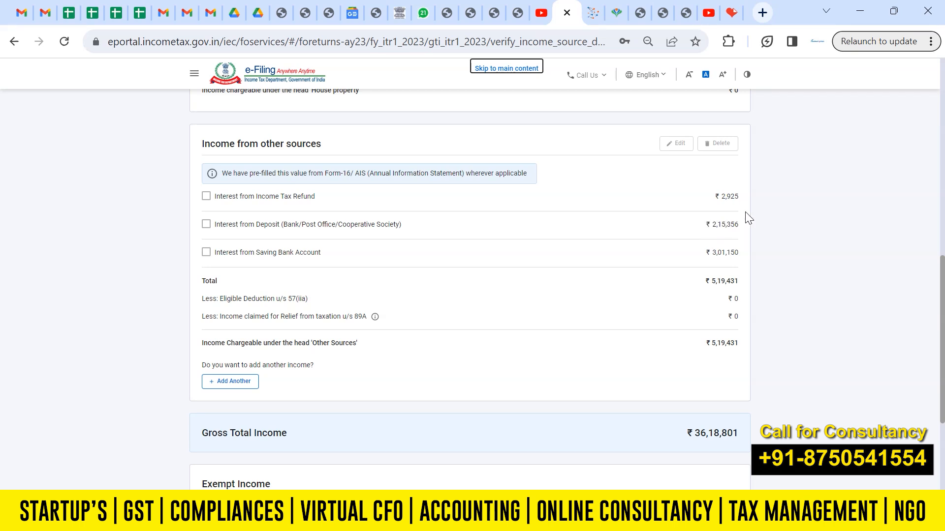
click(594, 12)
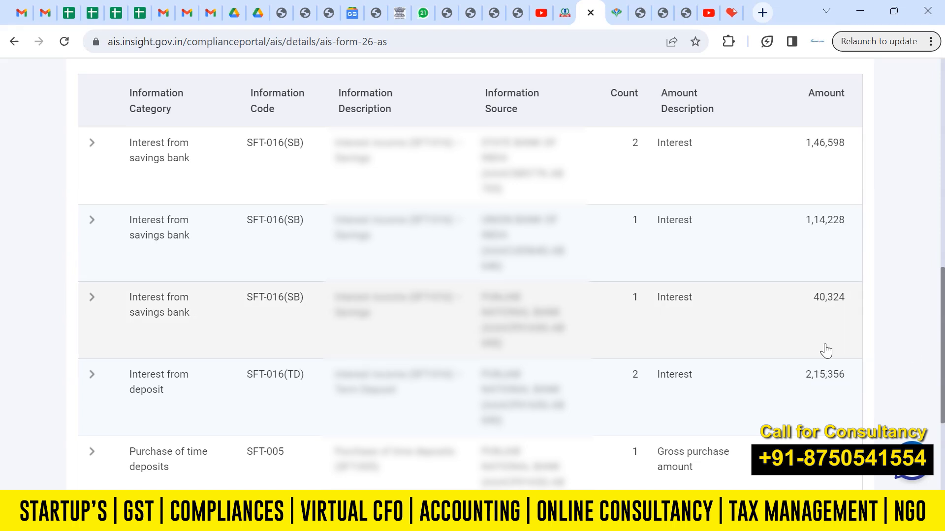
scroll(856, 368, down, 3)
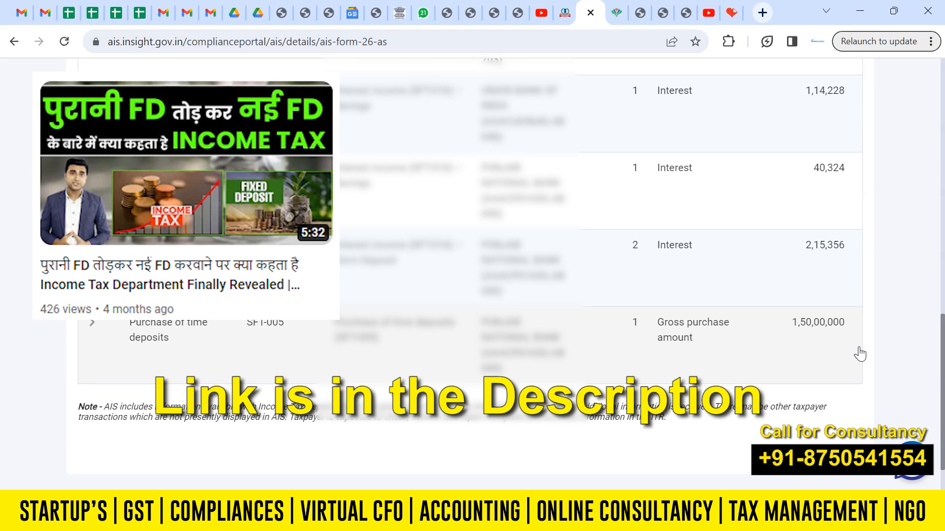
- Check the salary and deposit interest entries in the AIS TDS/TCS Information and return to the ITR-1 income source details
scroll(159, 279, up, 6)
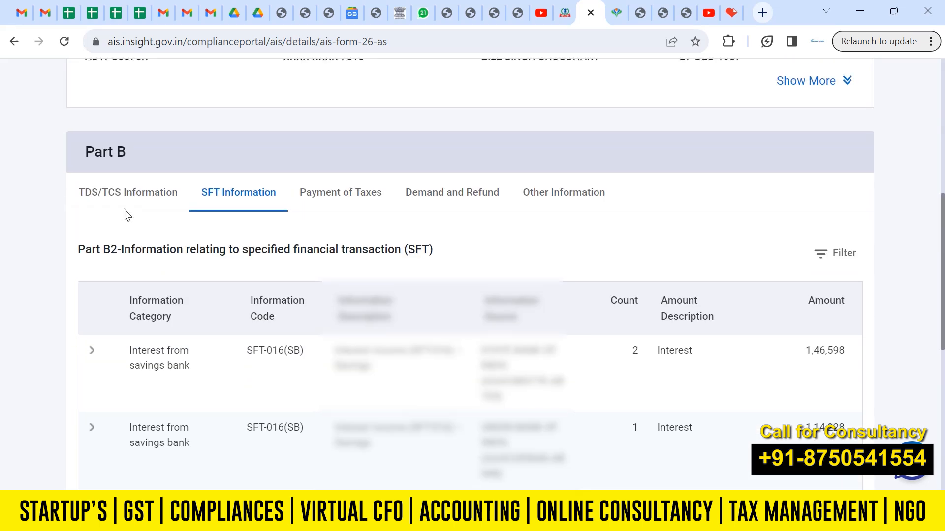
click(120, 192)
scroll(944, 283, down, 1)
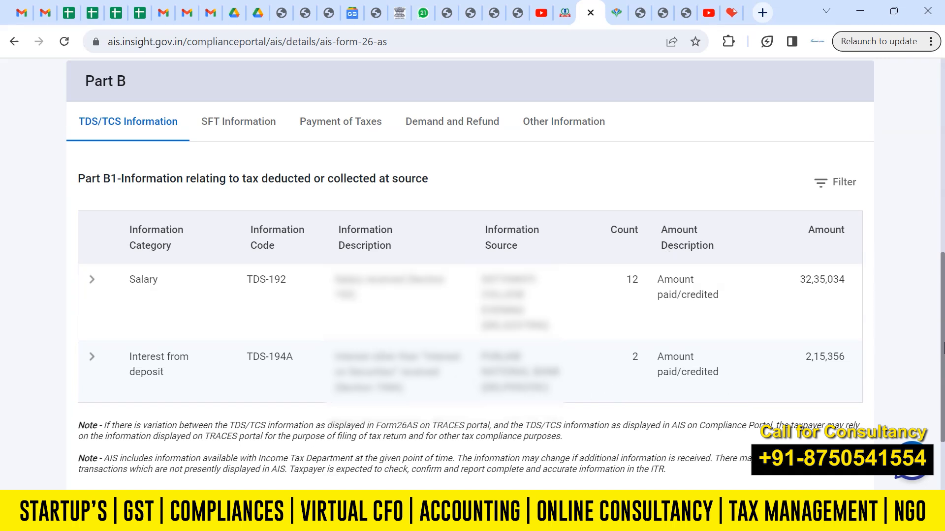
click(564, 7)
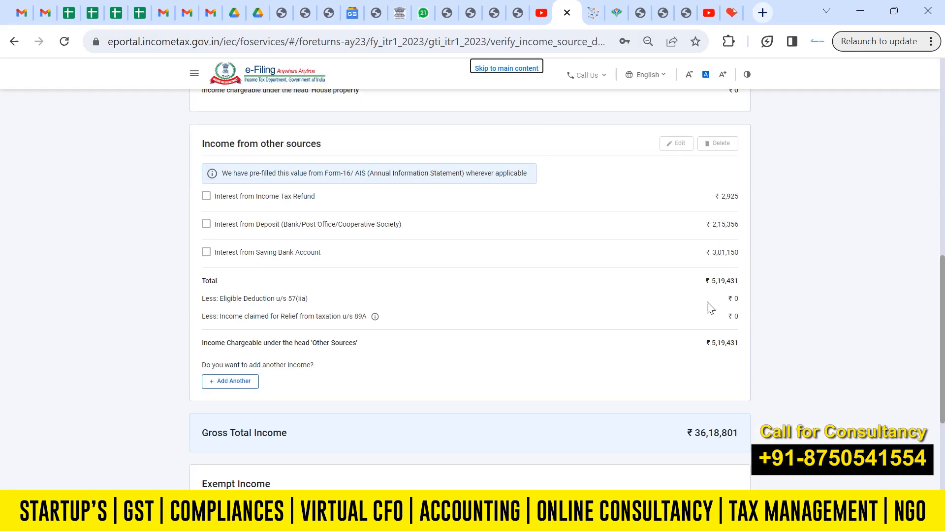
- Confirm the Gross Total Income section of the return and open the Total Deductions section from the return summary
scroll(708, 305, down, 3)
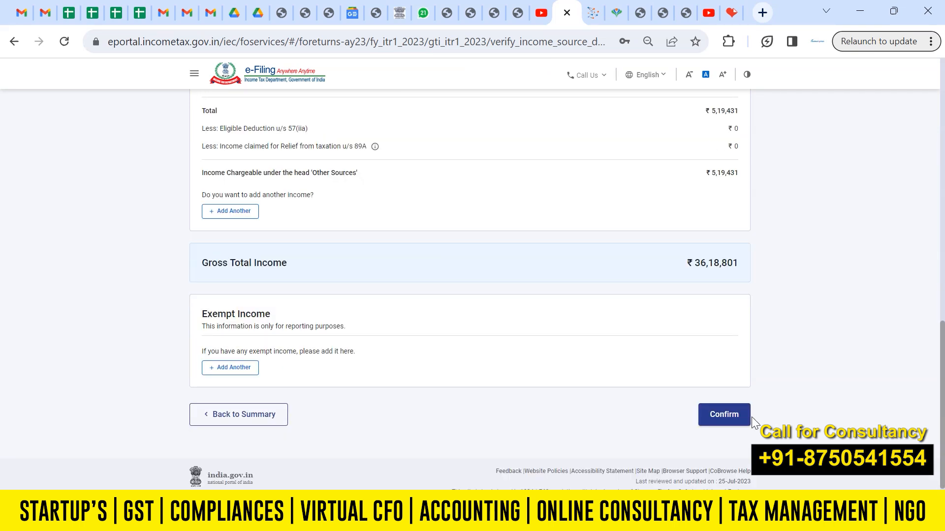
click(723, 414)
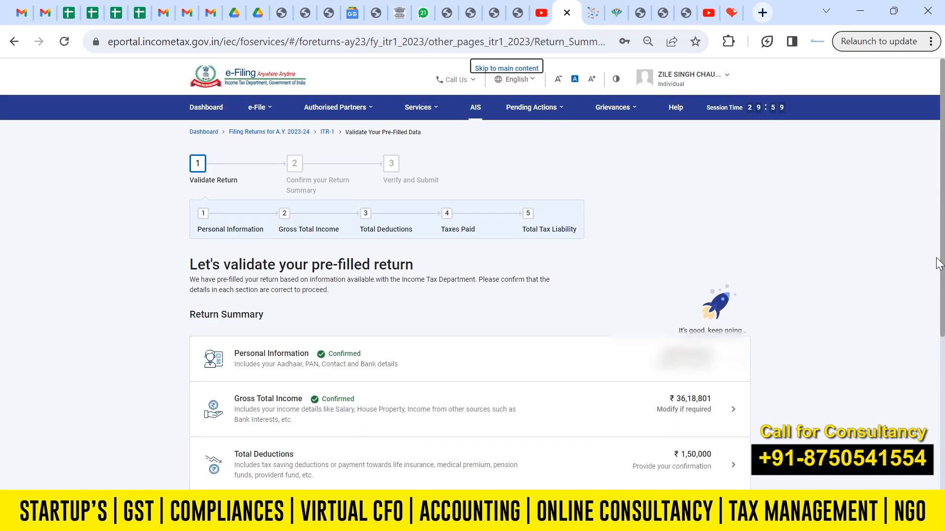
scroll(911, 276, down, 4)
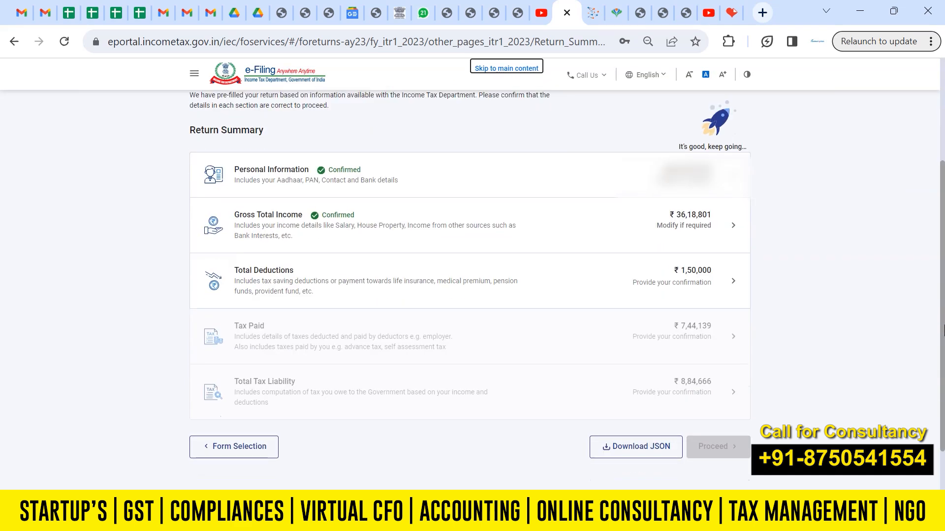
click(342, 287)
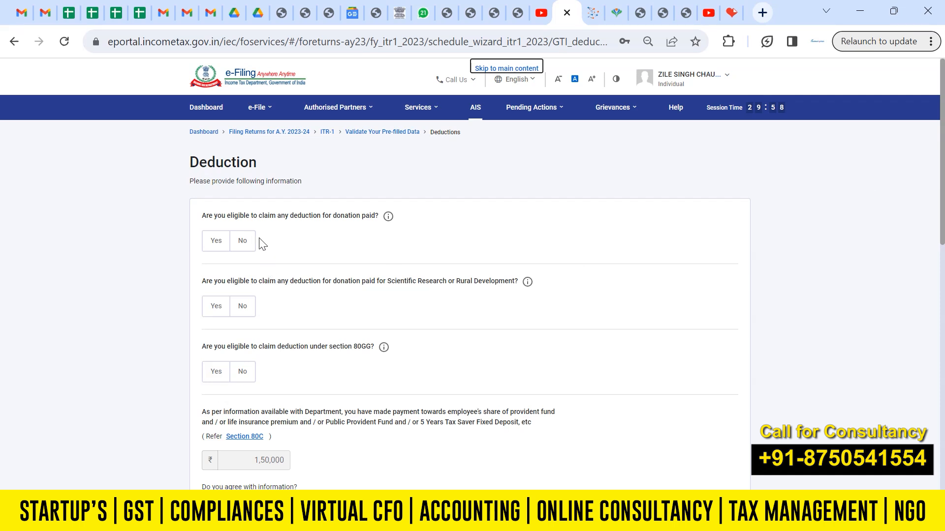
- Answer No to deductions for donations paid, donations for scientific research or rural development, and section 80GG
click(243, 242)
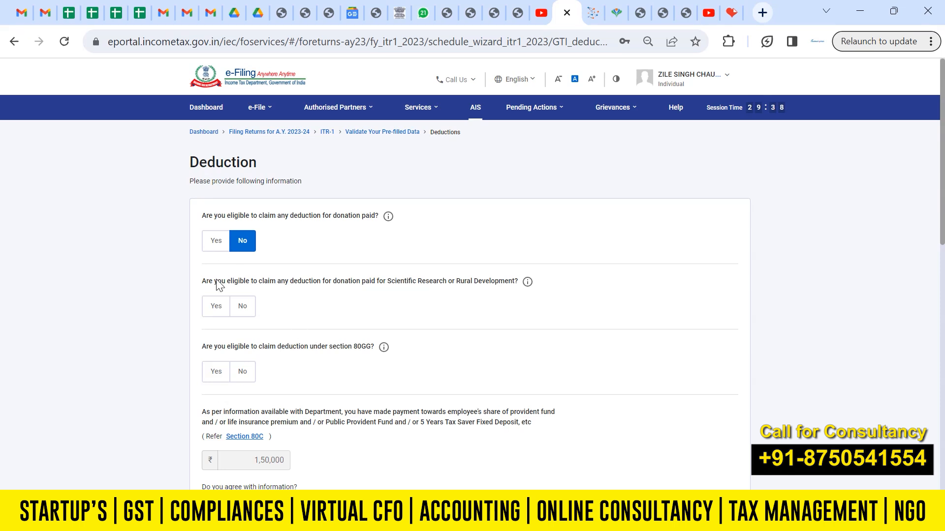
click(242, 306)
click(243, 372)
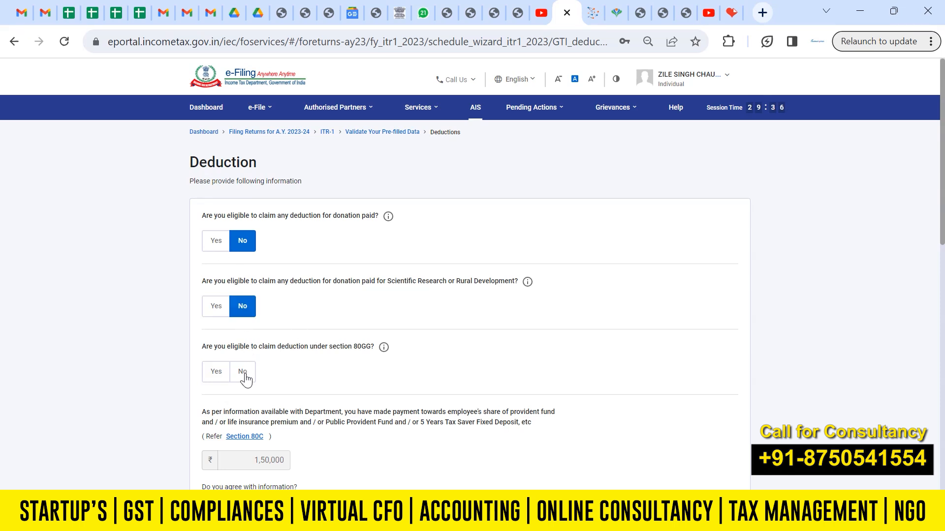
- Compare the pre-filled section 80C amount with the Chapter VI-A deductions in Form16_Salary ITR 1.pdf in Adobe Acrobat and return to the deduction questions
scroll(942, 231, down, 3)
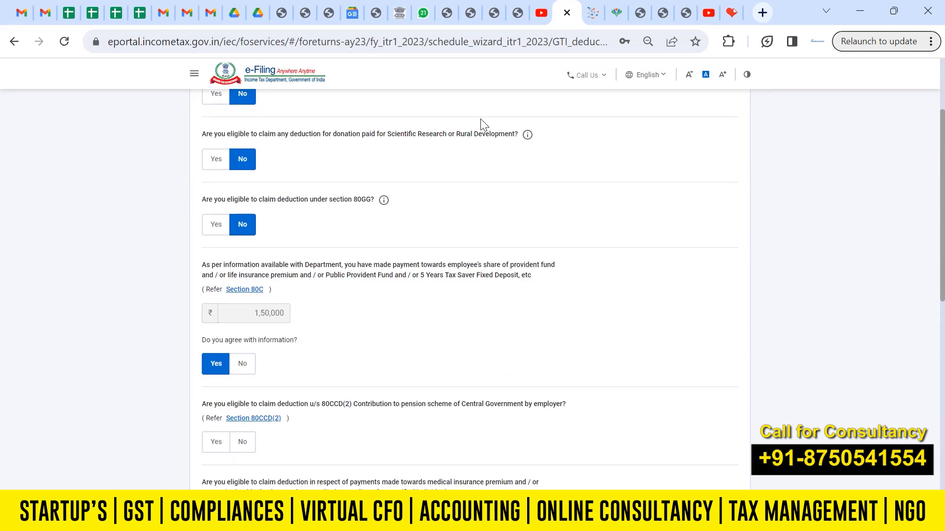
mouse_move(608, 522)
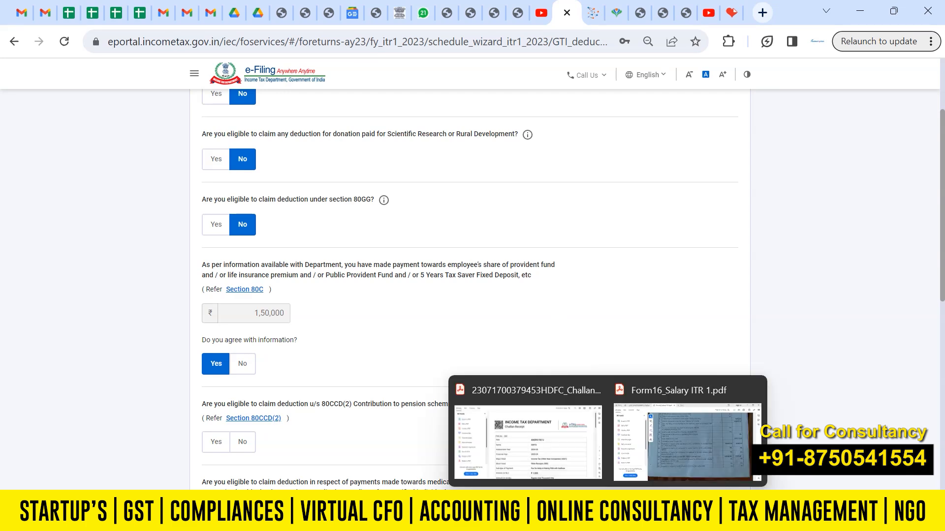
click(662, 460)
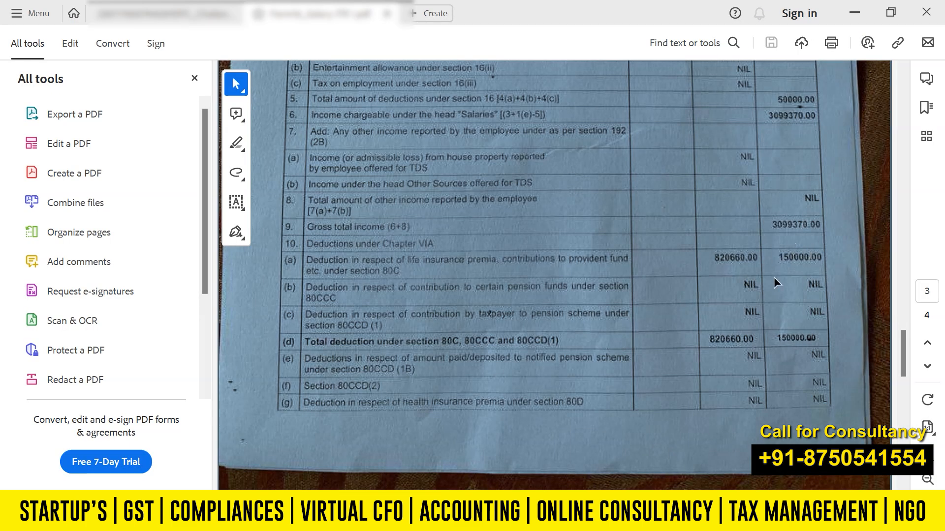
drag(905, 353, 905, 421)
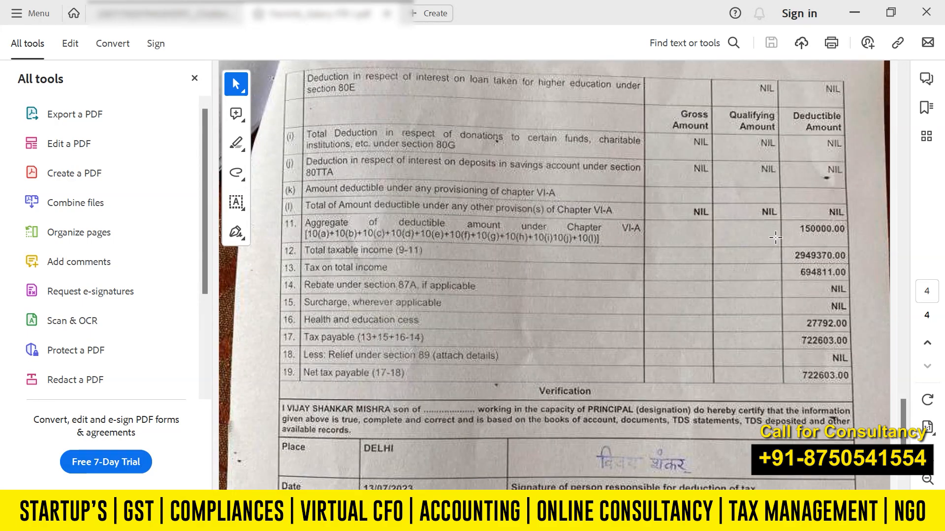
key(alt+Tab)
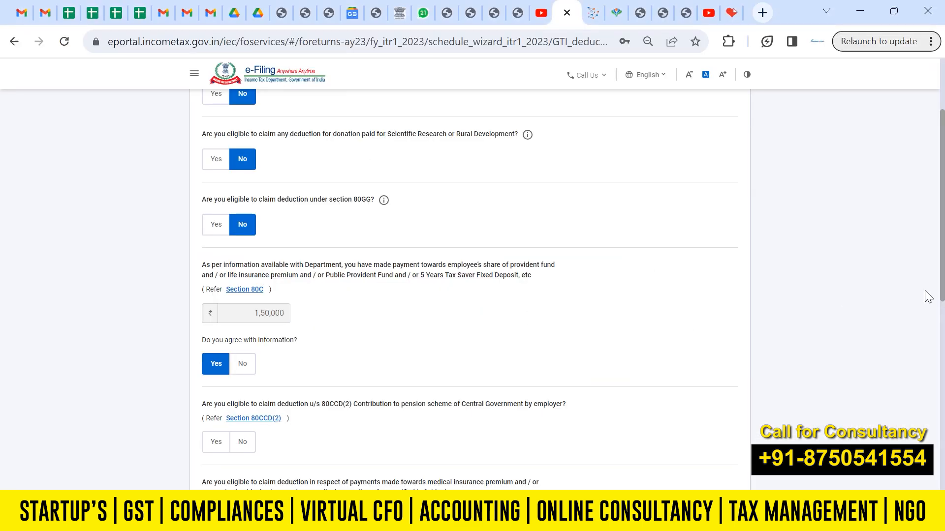
- Answer No to the section 80CCD(2), 80D and 80E deduction questions
scroll(640, 320, down, 2)
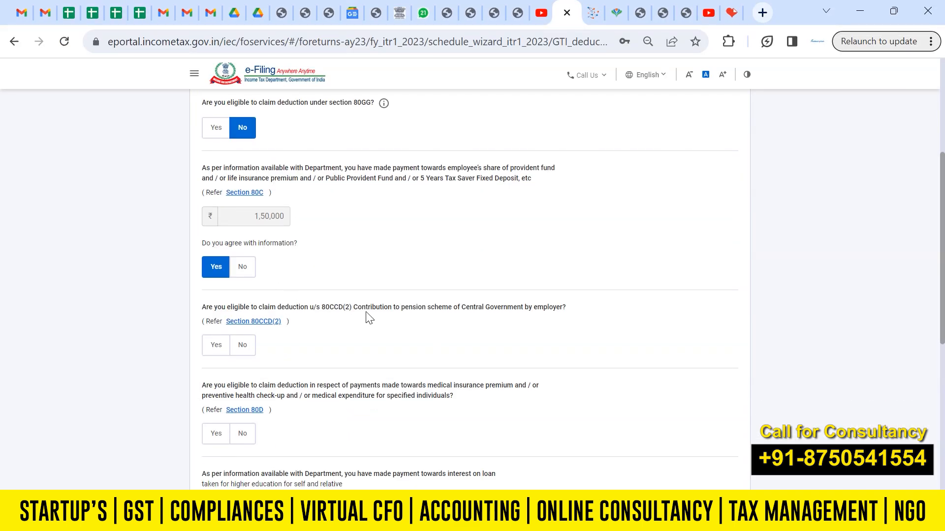
click(244, 349)
scroll(943, 283, down, 2)
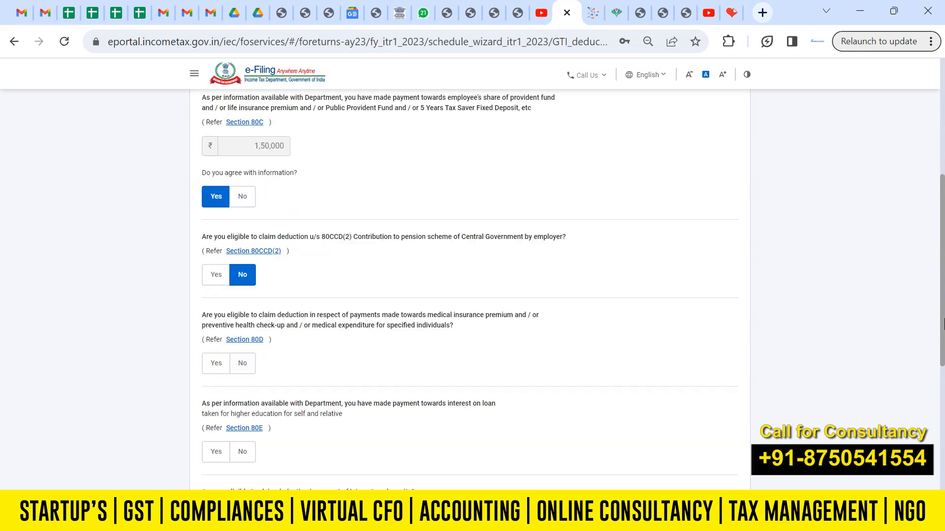
click(243, 336)
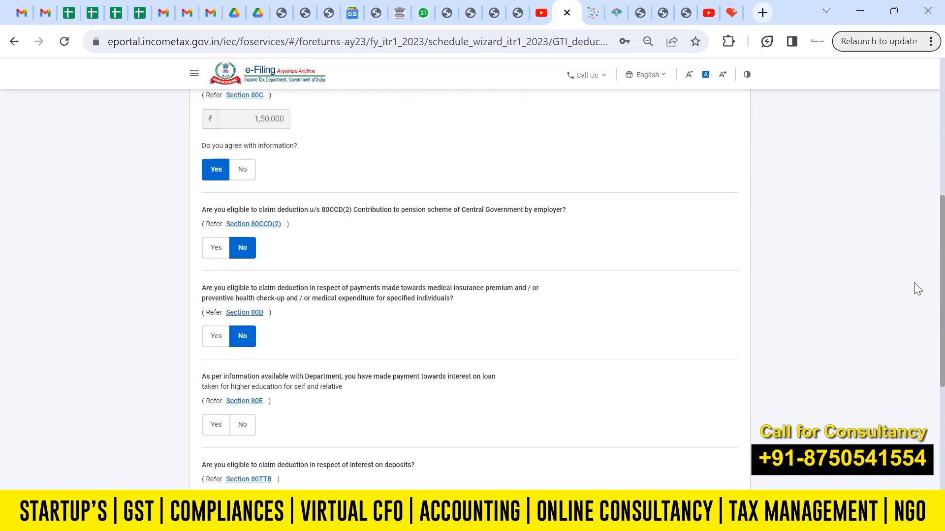
drag(942, 278, 942, 327)
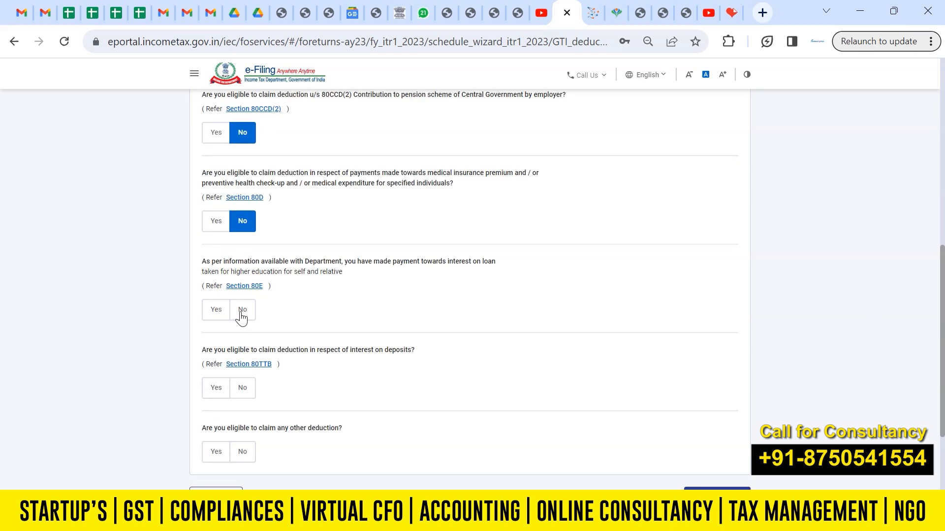
click(242, 317)
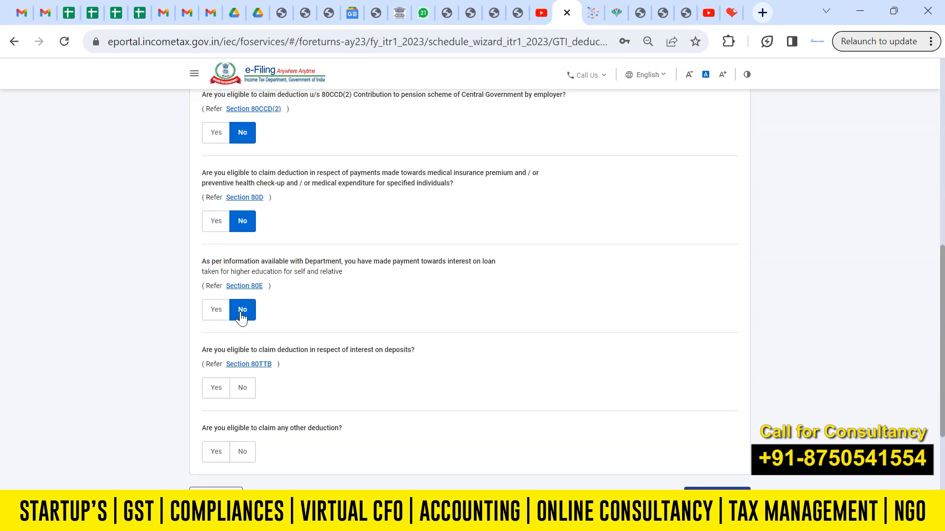
- Answer Yes to the section 80TTB interest on deposits deduction and No to any other deduction, and continue to the deduction verification
click(266, 368)
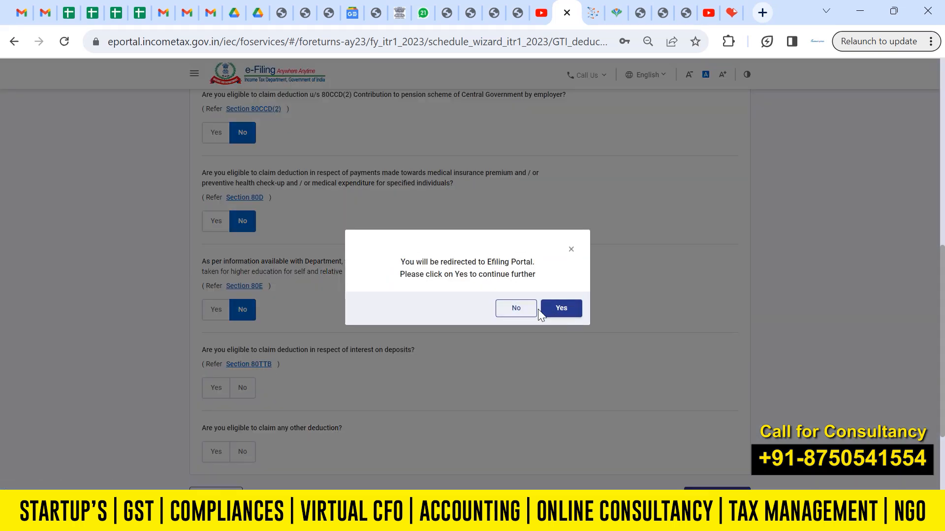
click(571, 249)
click(217, 389)
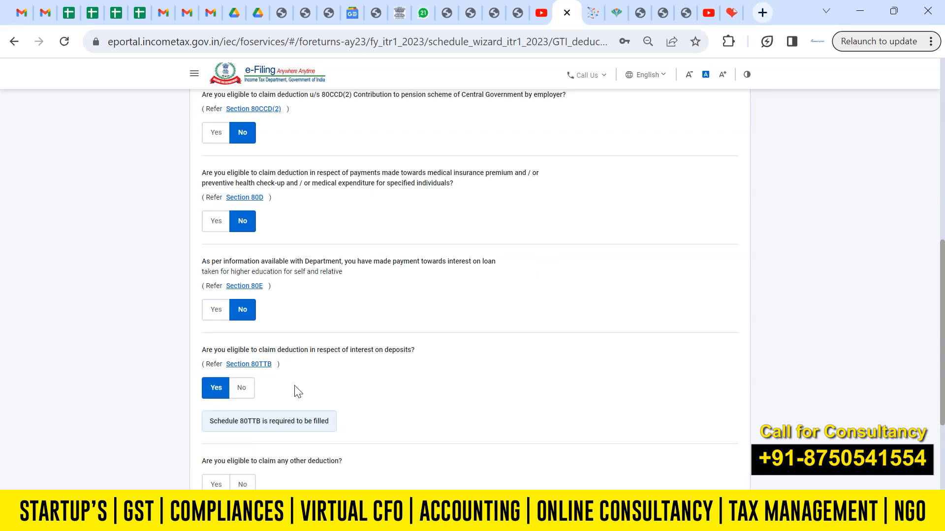
scroll(469, 289, down, 2)
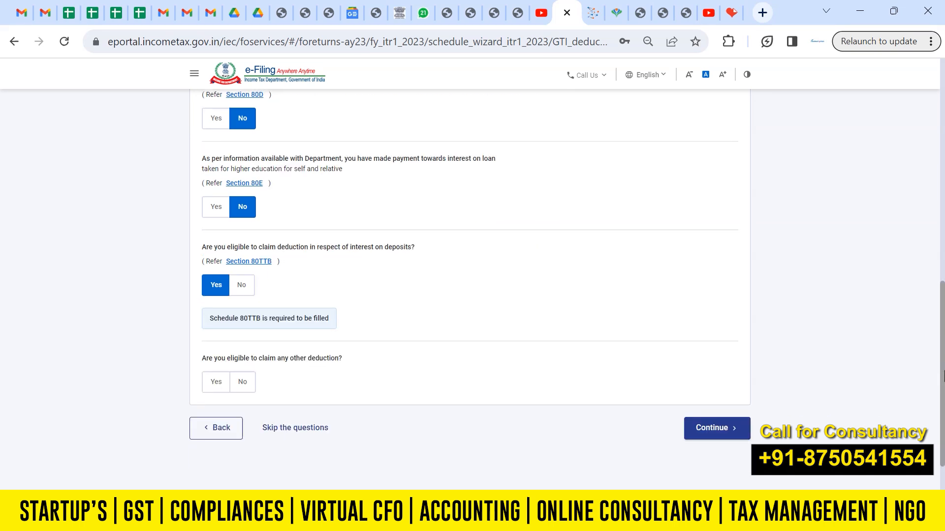
click(244, 383)
click(716, 428)
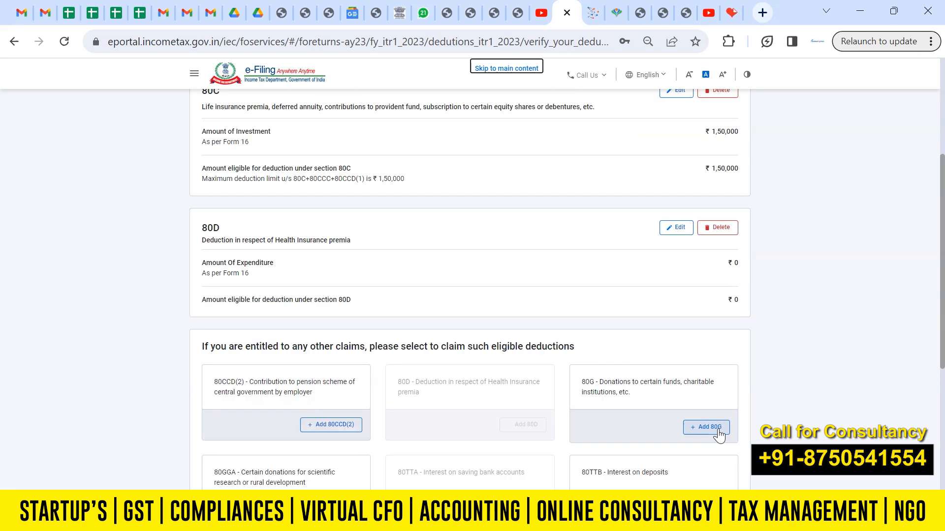
- Delete the 80D health insurance premium entry from the deductions and confirm its removal
scroll(942, 194, down, 3)
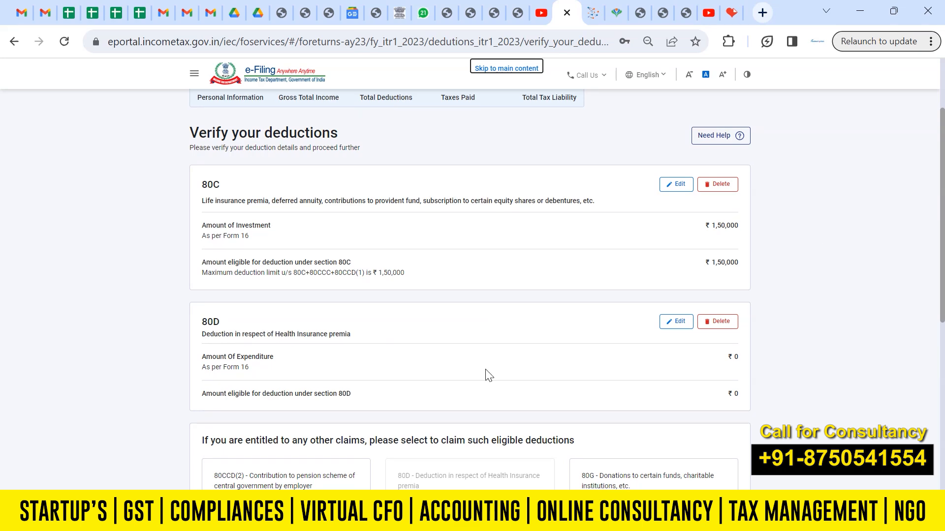
click(719, 326)
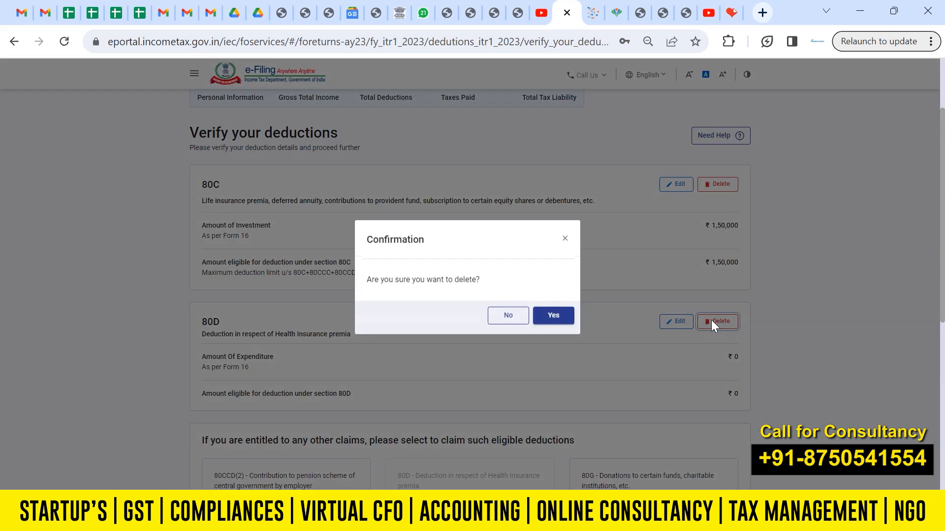
click(558, 320)
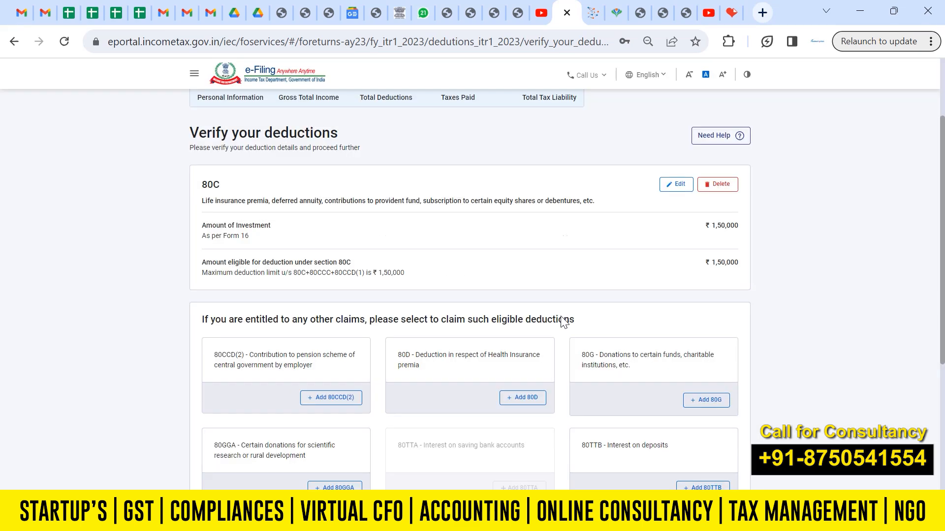
- Recheck the Chapter VI-A deductions across pages 3 and 4 of the Form 16 in Adobe Acrobat and return to the deduction verification
mouse_move(607, 518)
click(672, 448)
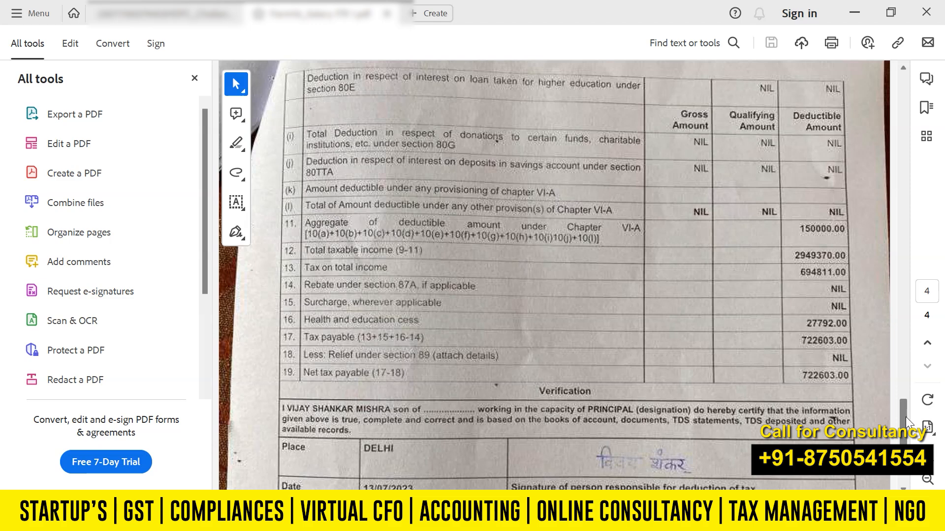
drag(905, 418, 899, 367)
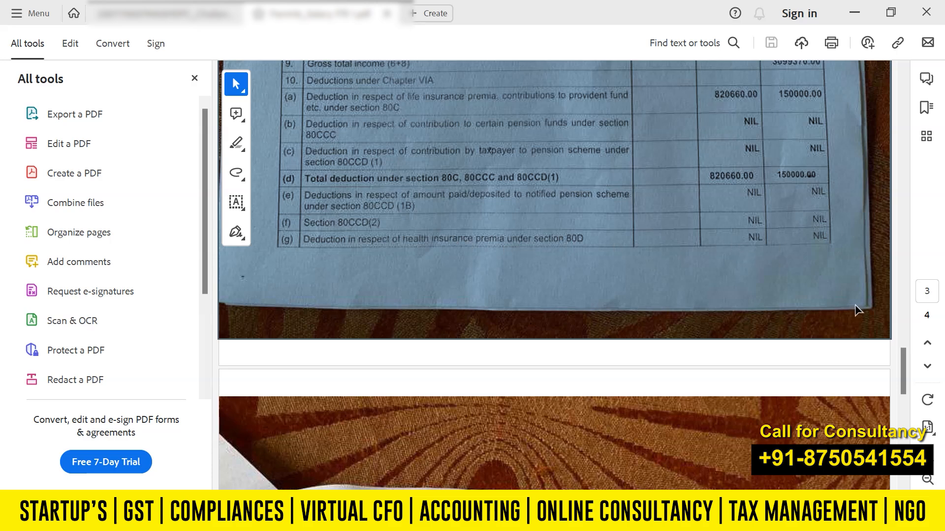
drag(905, 379, 905, 431)
key(alt+Tab)
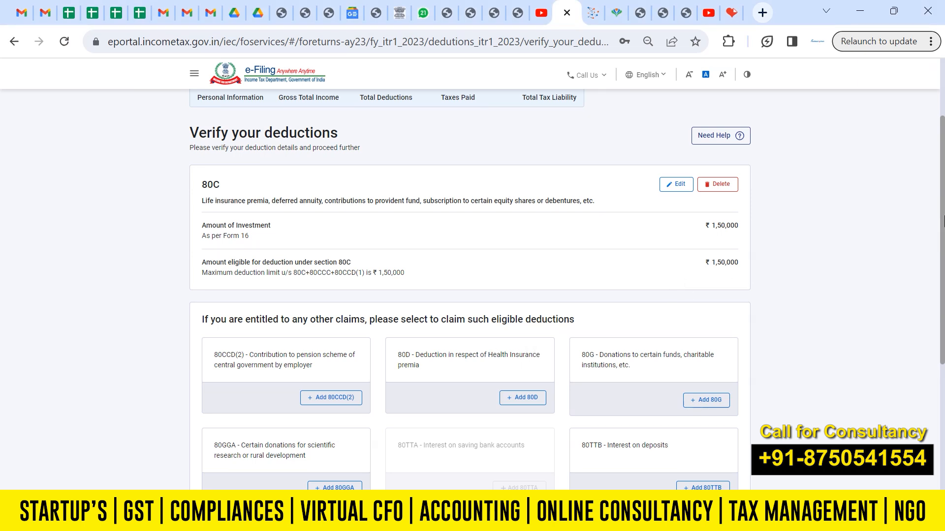
- Add an 80TTB deduction for interest on deposits with an amount of 50,000
scroll(942, 222, down, 2)
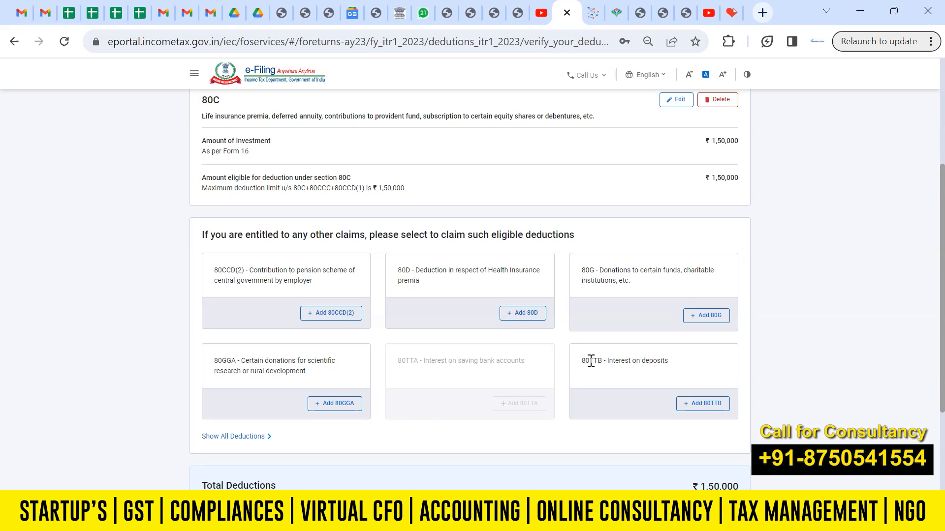
click(705, 409)
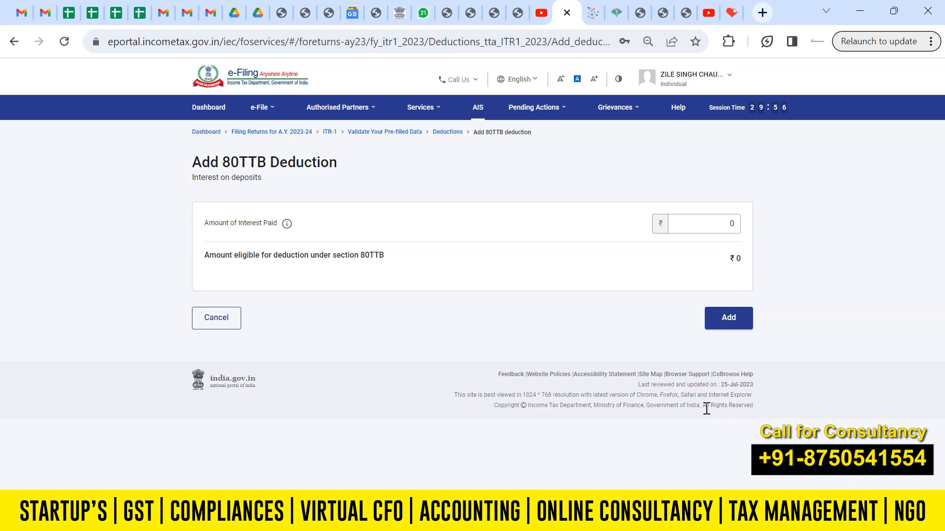
click(723, 226)
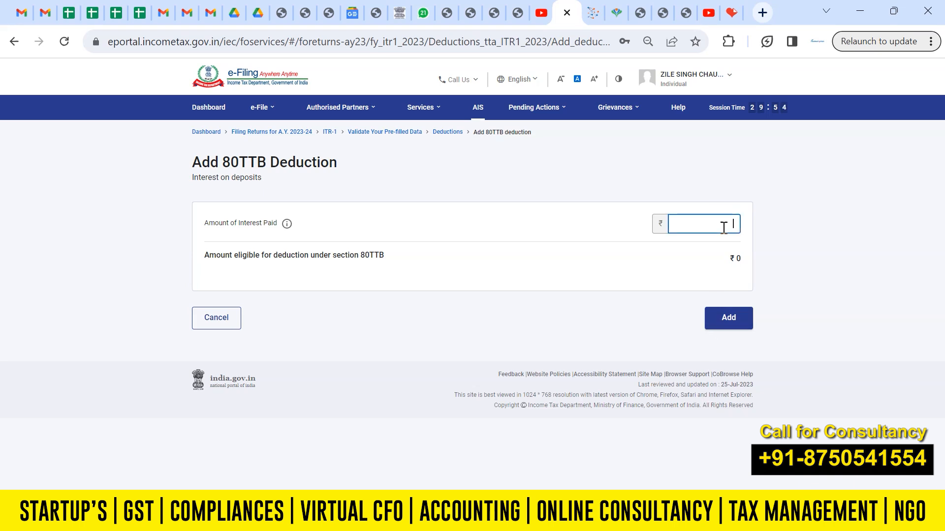
text(50000)
click(670, 259)
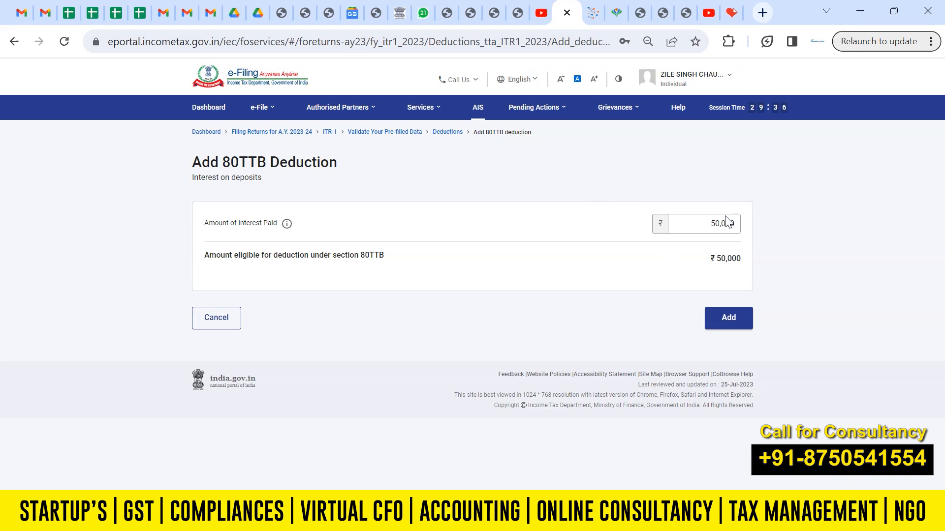
click(729, 317)
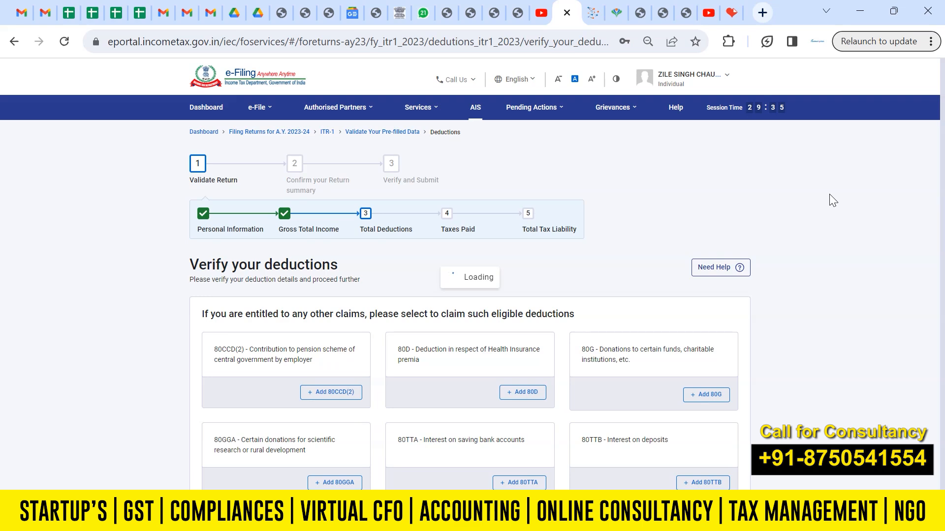
- Compare the total deductions with the Chapter VI-A aggregate on page 4 of the Form 16 in Adobe Acrobat and return to the browser
scroll(943, 189, down, 10)
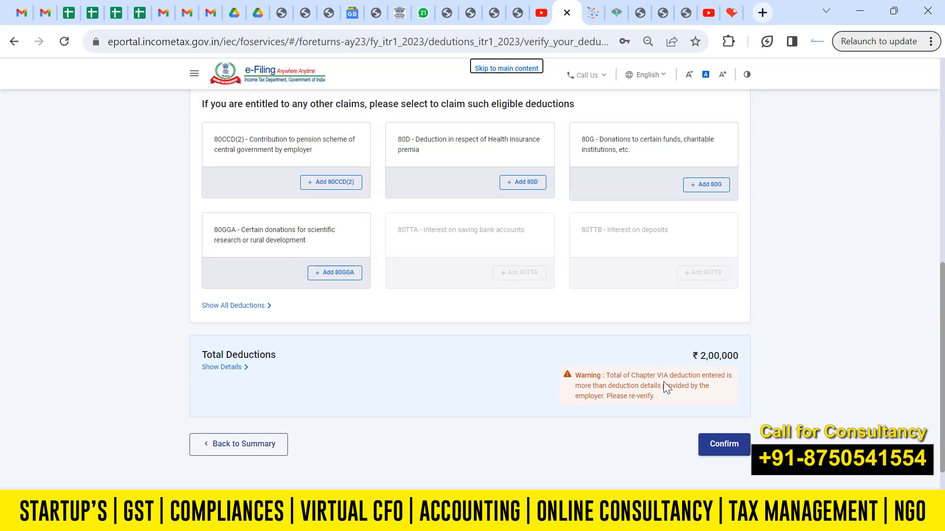
drag(606, 375, 660, 396)
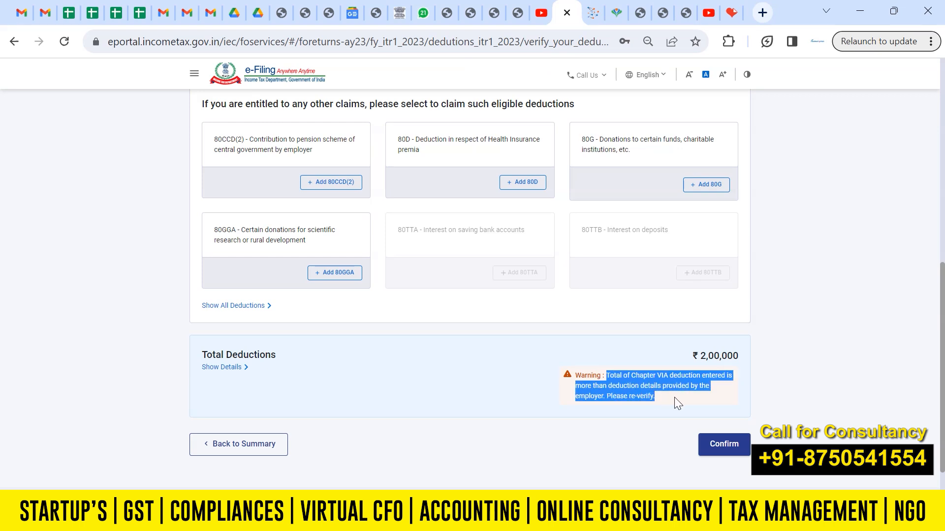
click(675, 398)
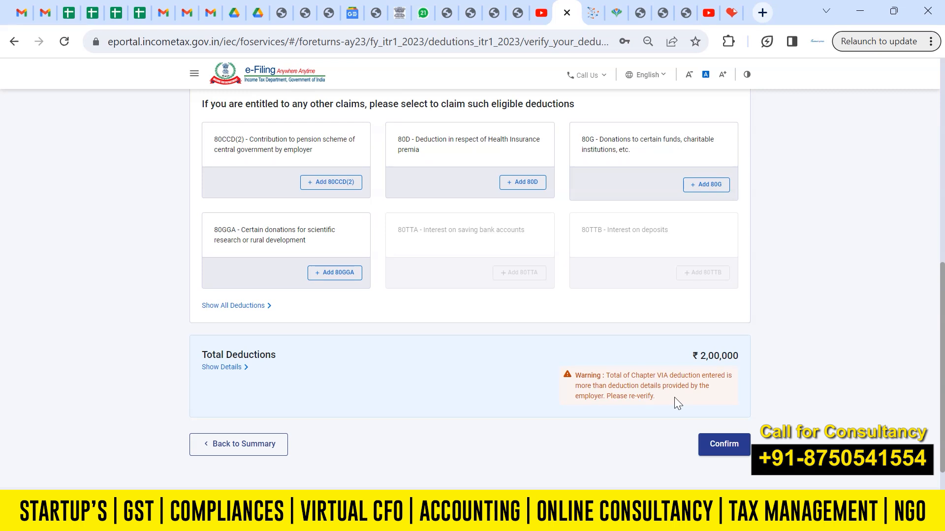
mouse_move(608, 517)
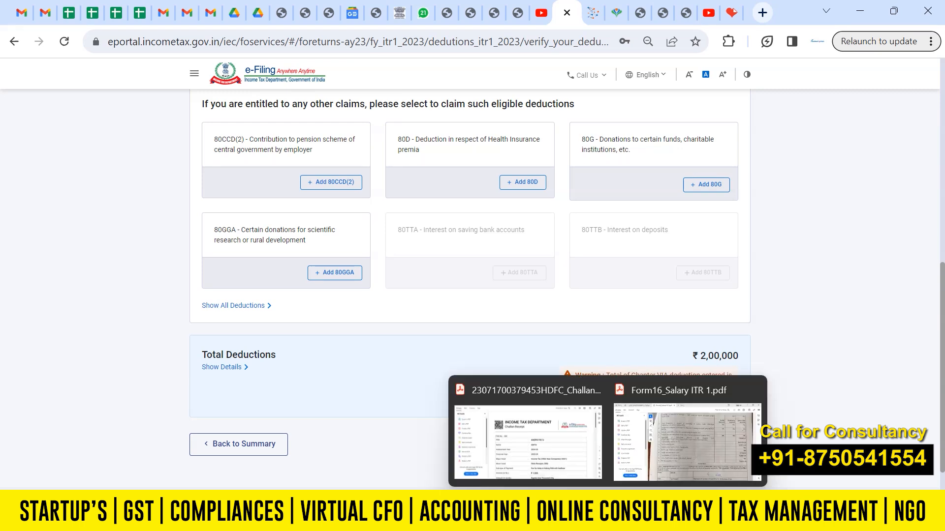
click(686, 433)
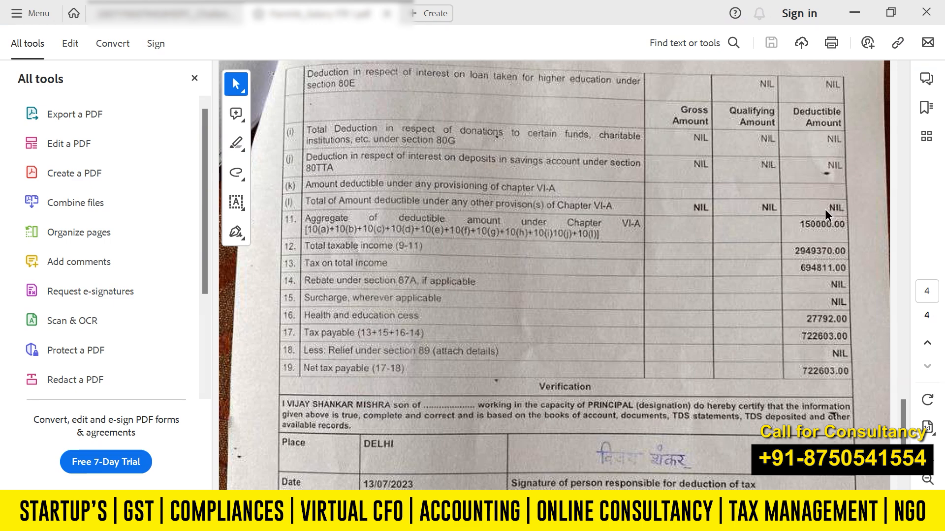
key(alt+Tab)
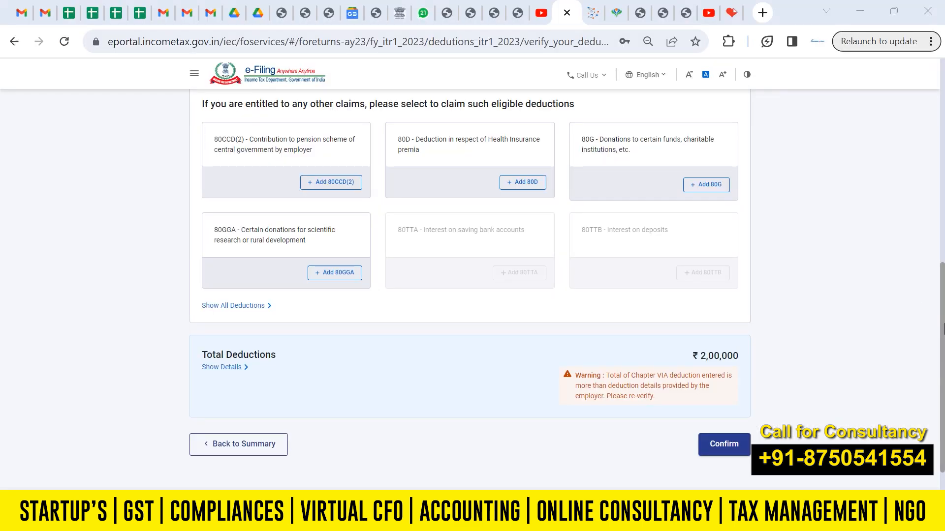
- Confirm the deductions totalling 2,00,000 despite the employer mismatch warning
right_click(939, 294)
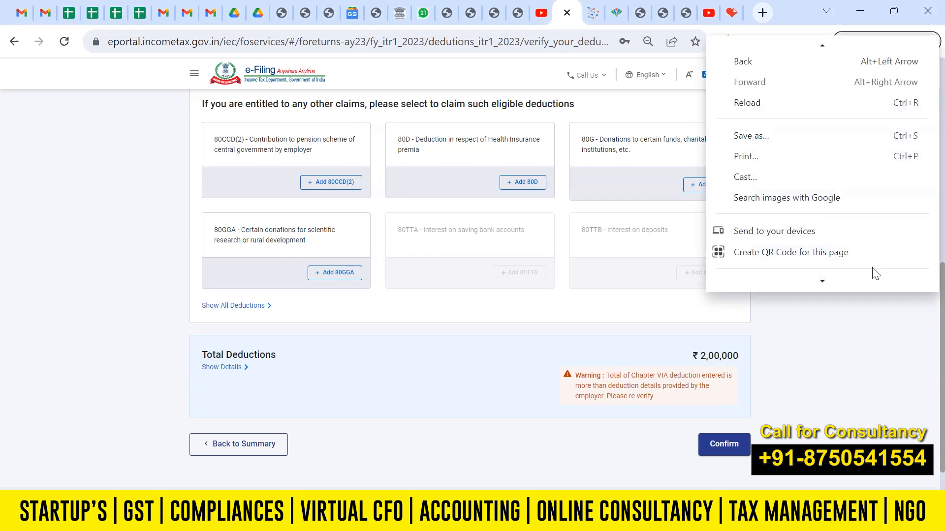
click(854, 345)
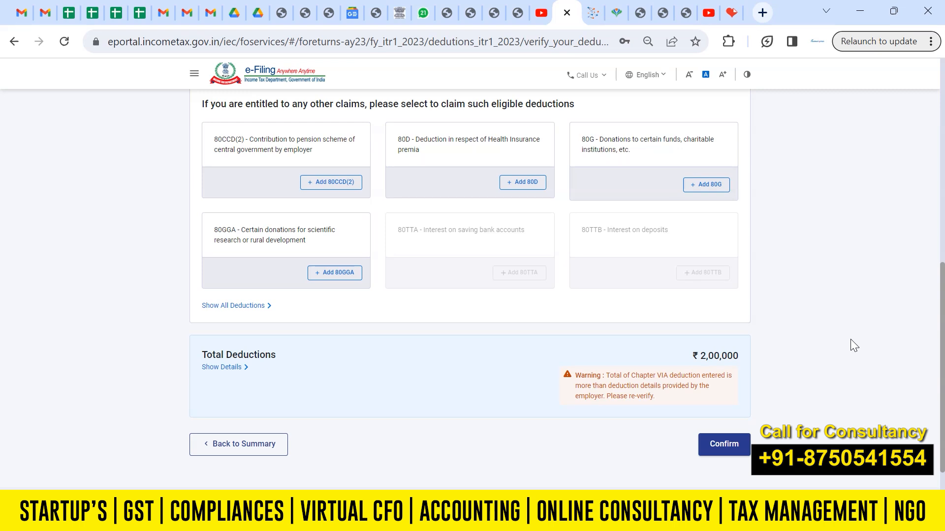
click(742, 447)
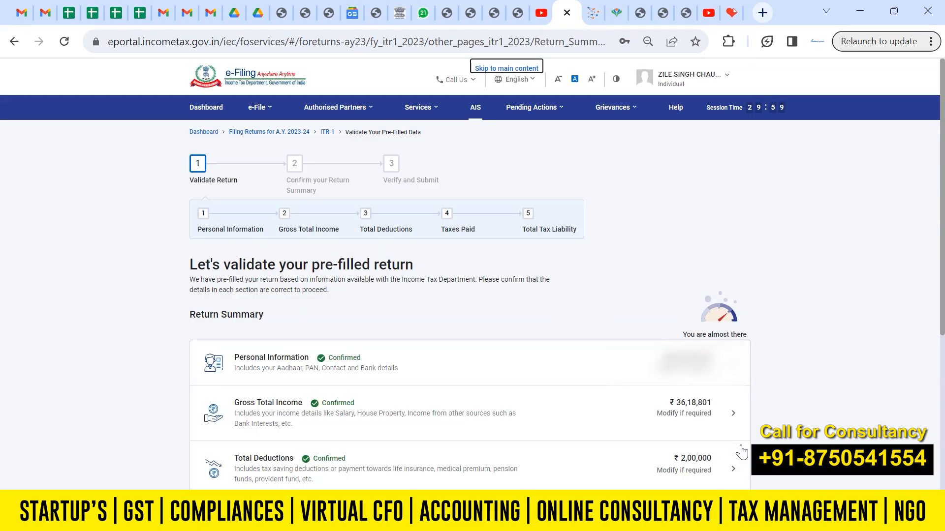
- Open the Tax Paid section, review the TDS parts of the Annual Tax Statement PDF in Adobe Acrobat, and return to the taxes paid page
scroll(777, 266, down, 3)
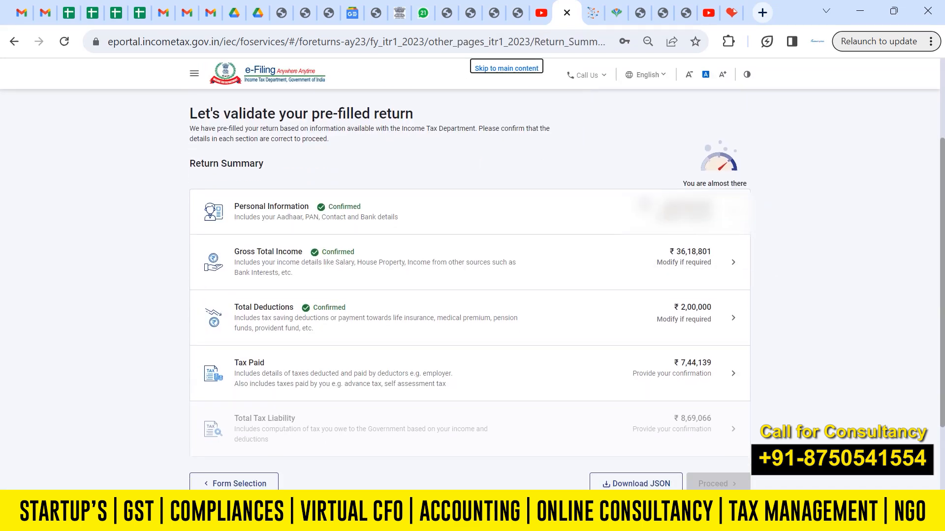
click(396, 376)
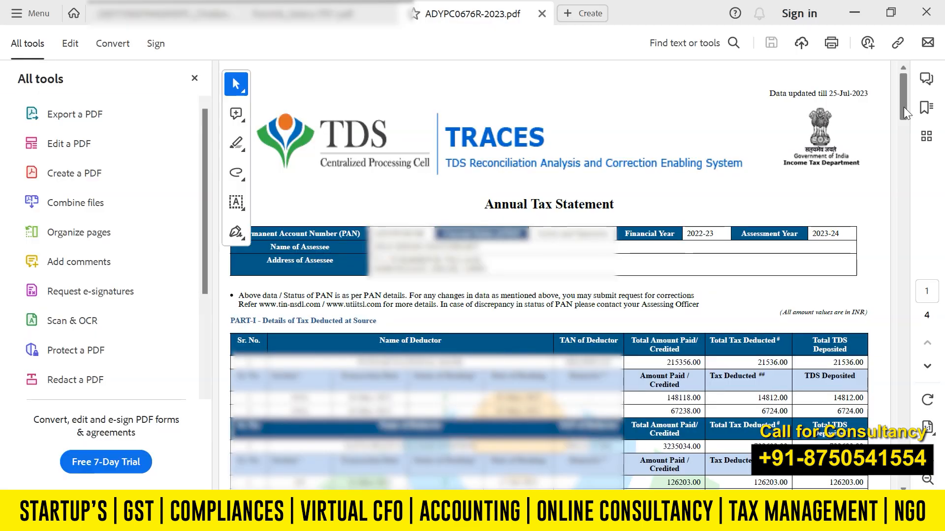
drag(904, 107, 904, 120)
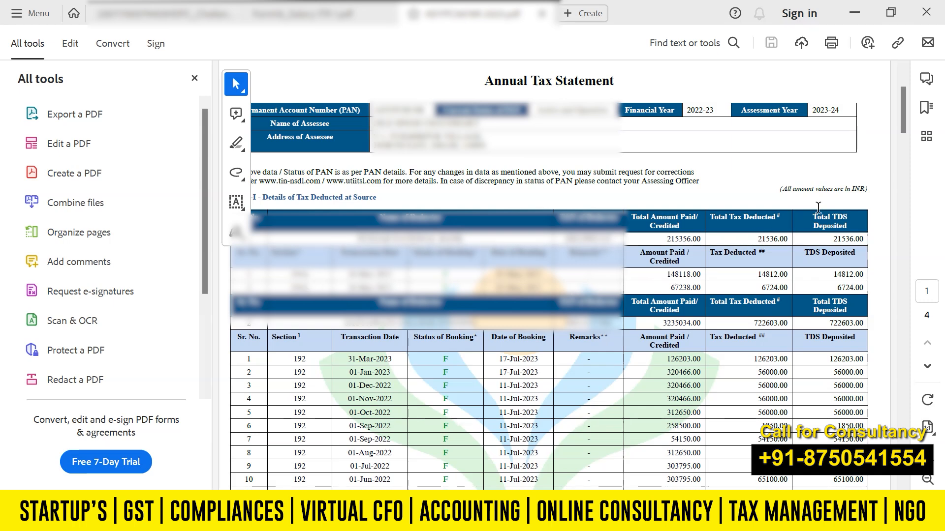
scroll(908, 131, down, 3)
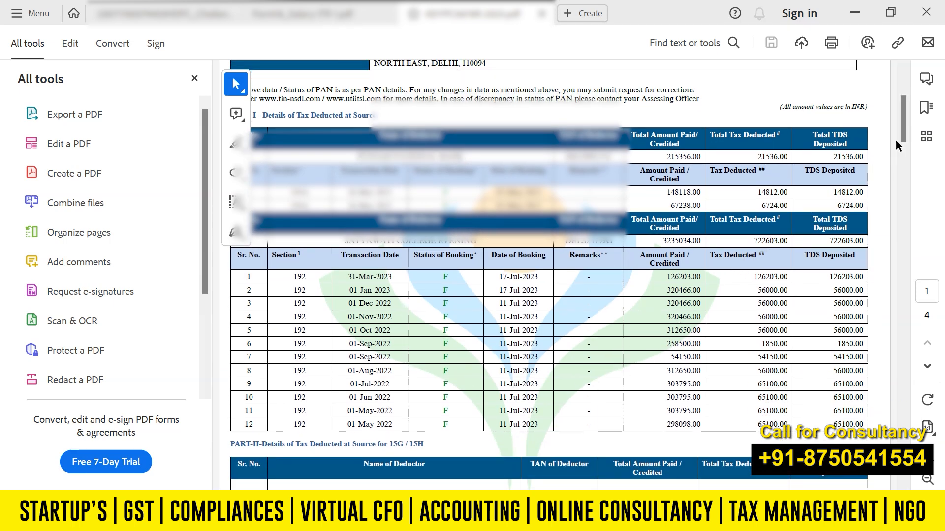
drag(904, 139, 902, 227)
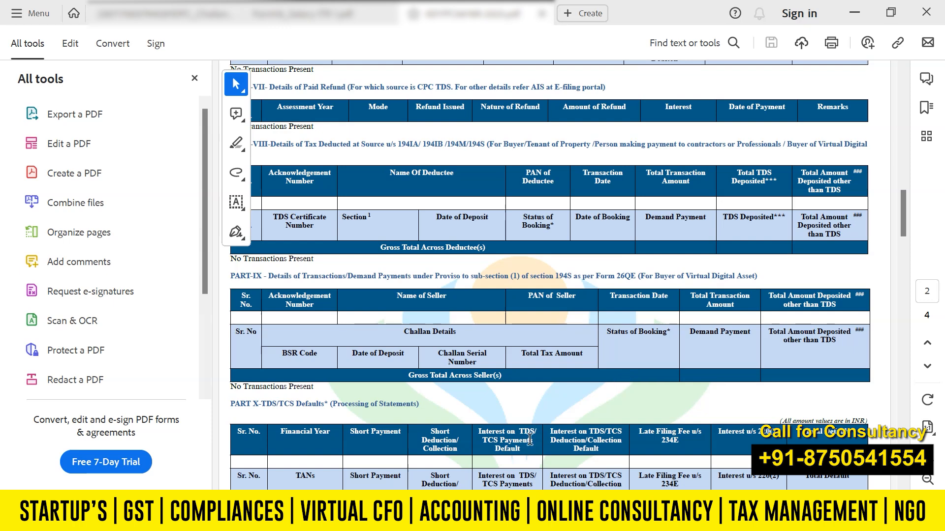
click(383, 478)
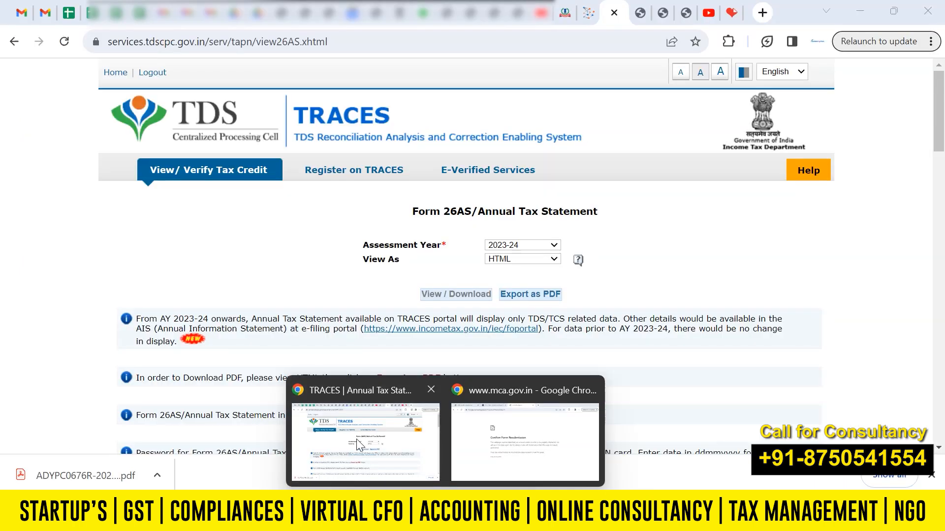
click(566, 6)
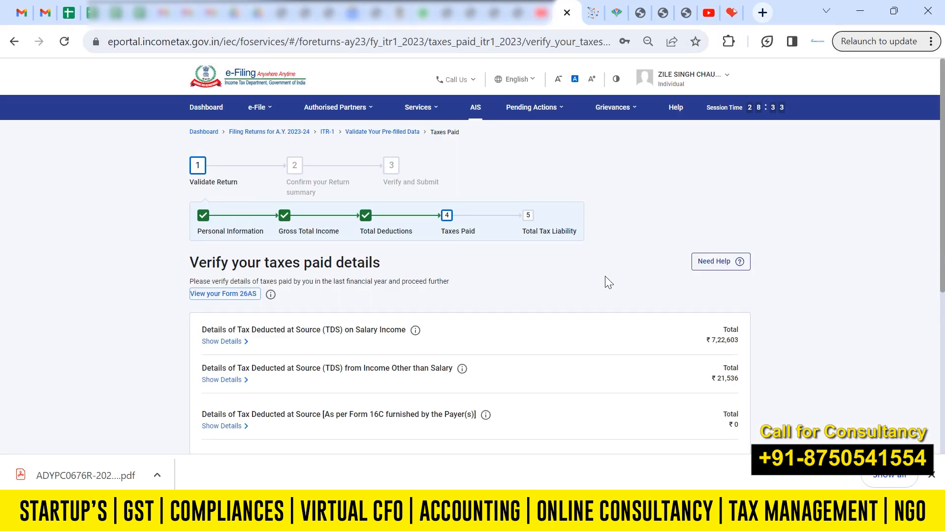
- Check the TDS details on salary income and on income other than salary, and confirm the taxes paid
scroll(331, 359, down, 2)
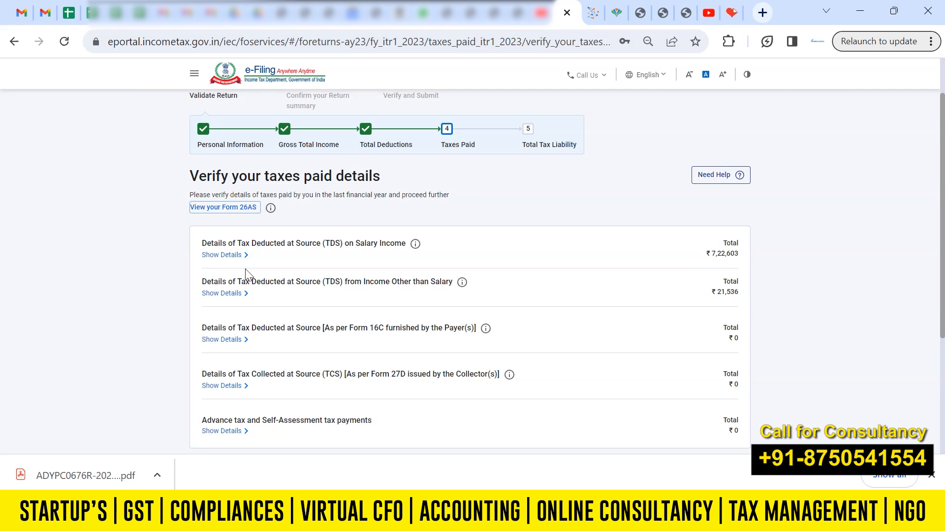
click(217, 255)
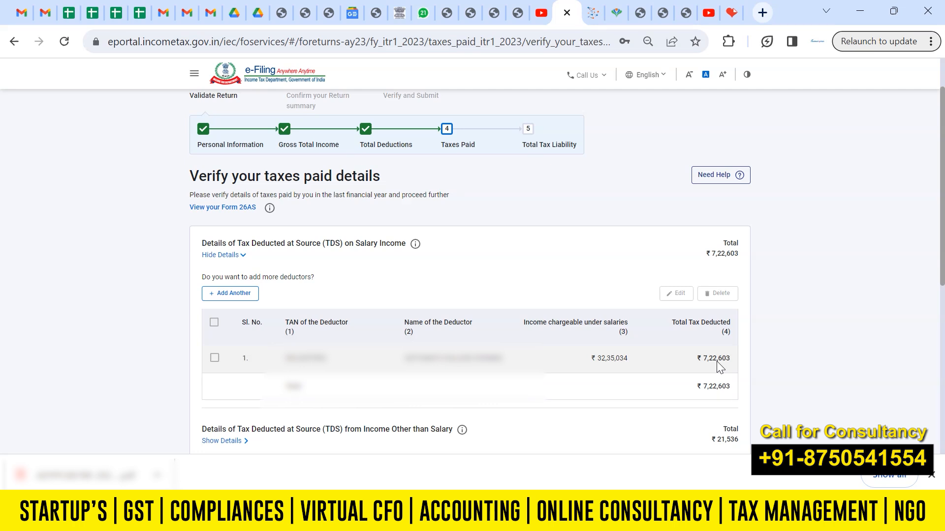
scroll(942, 287, down, 2)
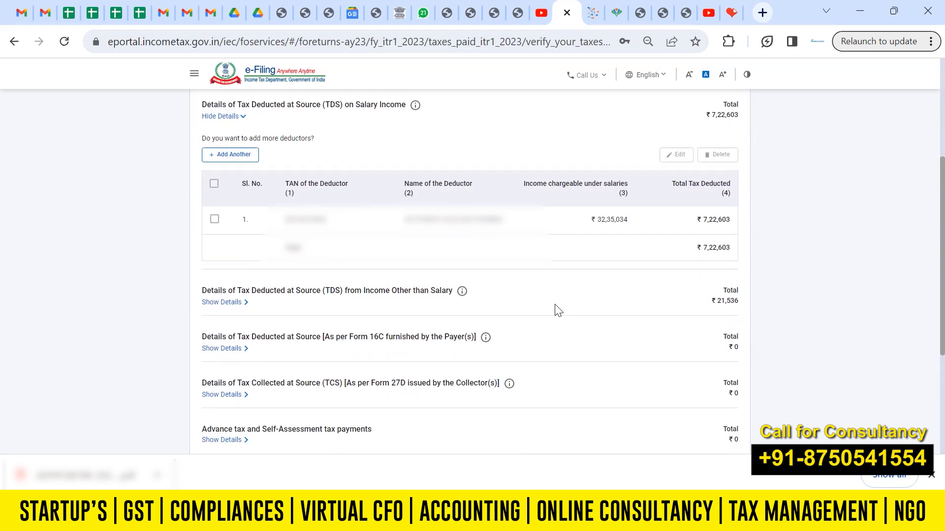
click(221, 303)
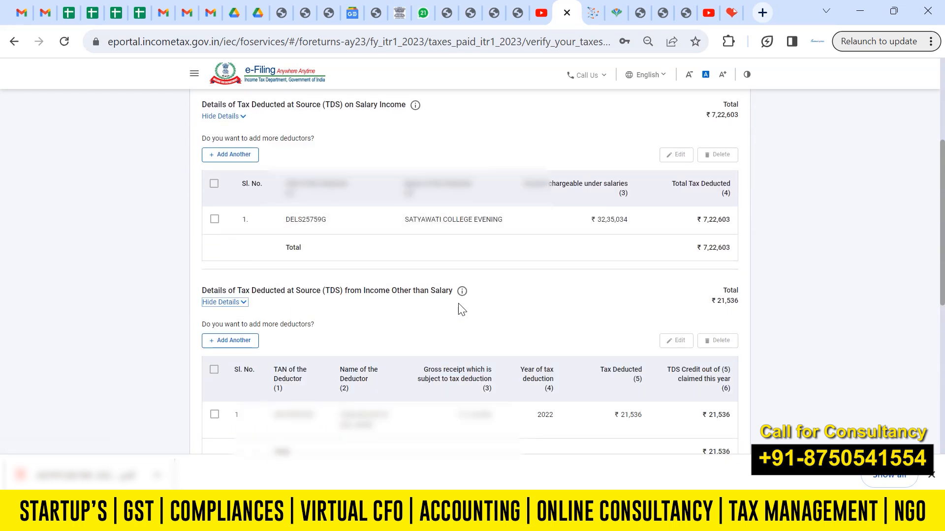
scroll(926, 291, down, 2)
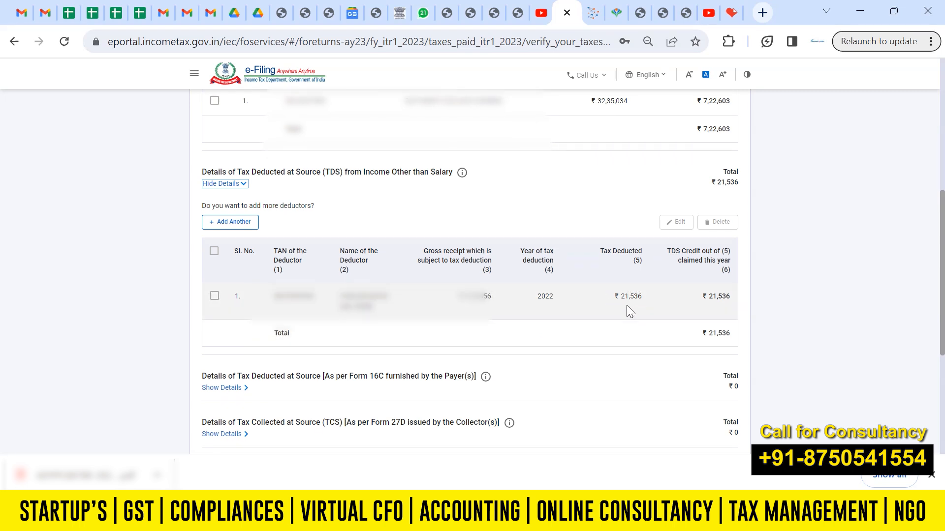
scroll(942, 386, down, 5)
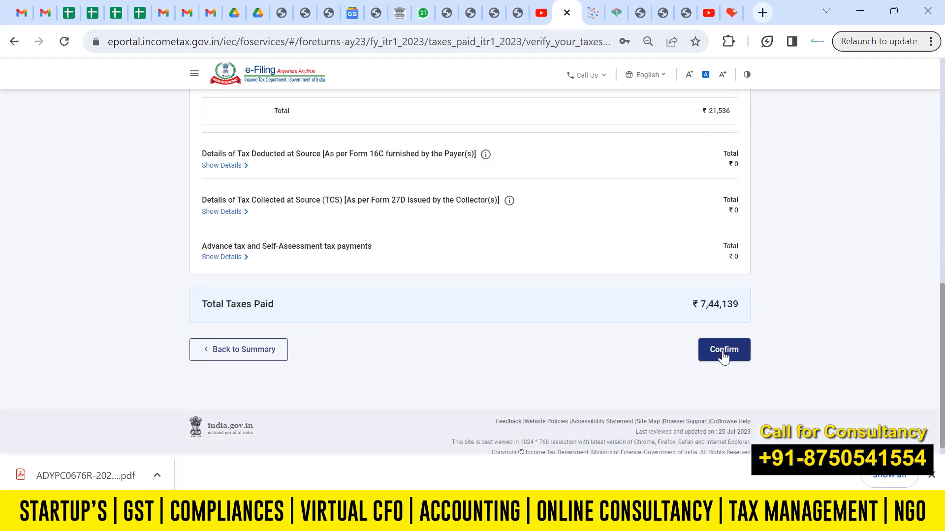
click(723, 351)
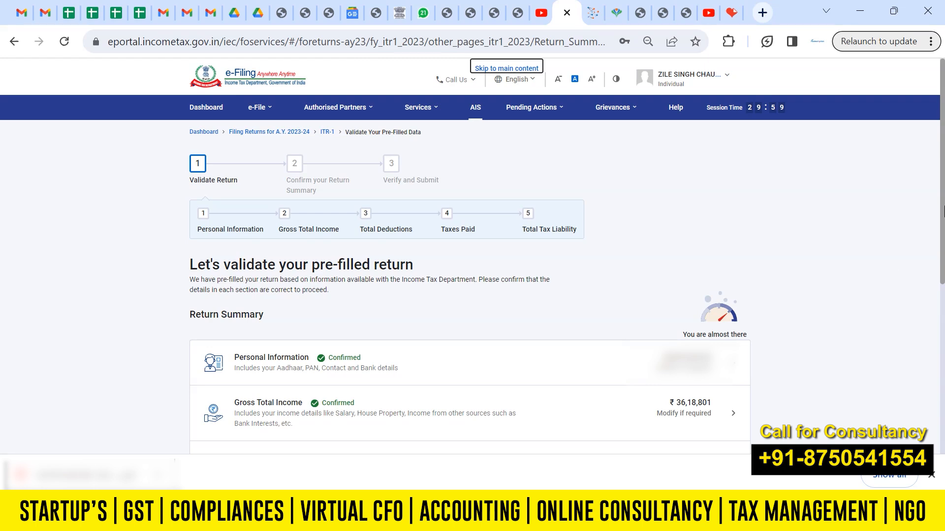
- Open the Total Tax Liability section, review the computation of income, tax, interest and fees, and confirm it
drag(943, 212, 943, 346)
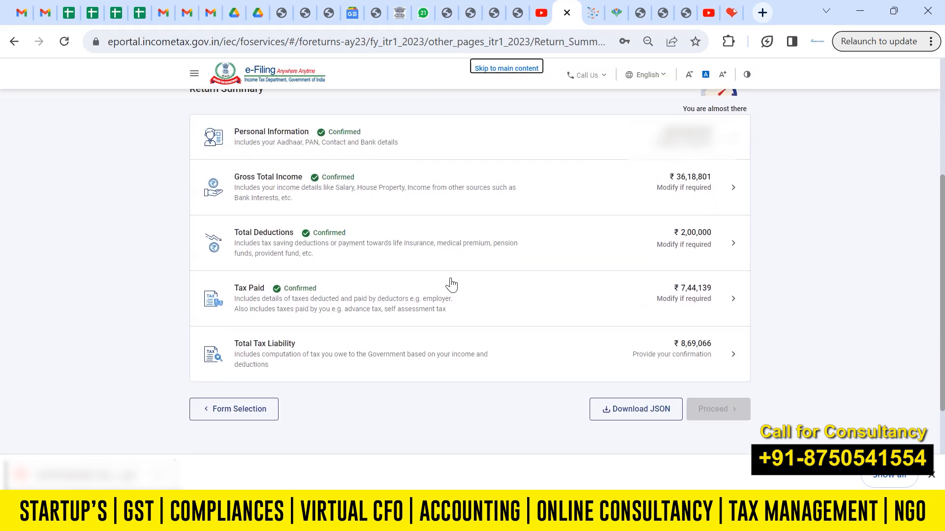
click(364, 350)
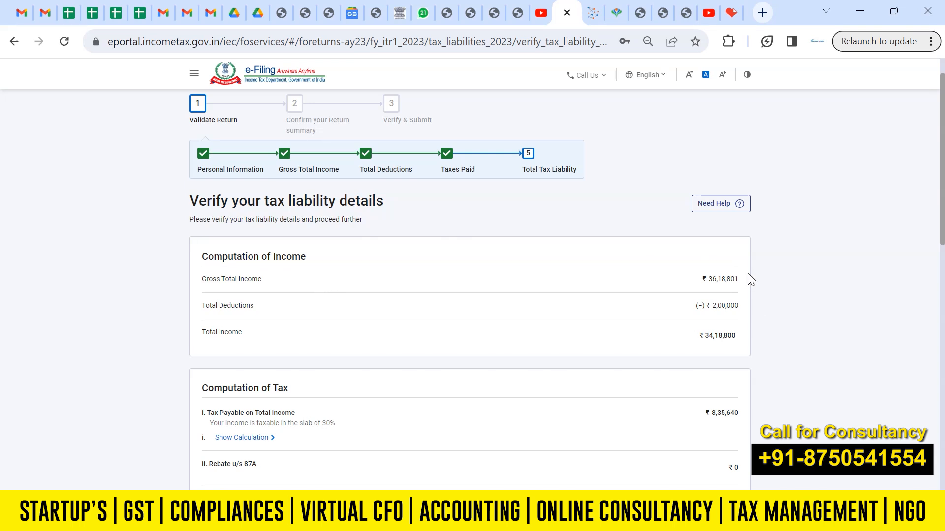
scroll(816, 211, down, 1)
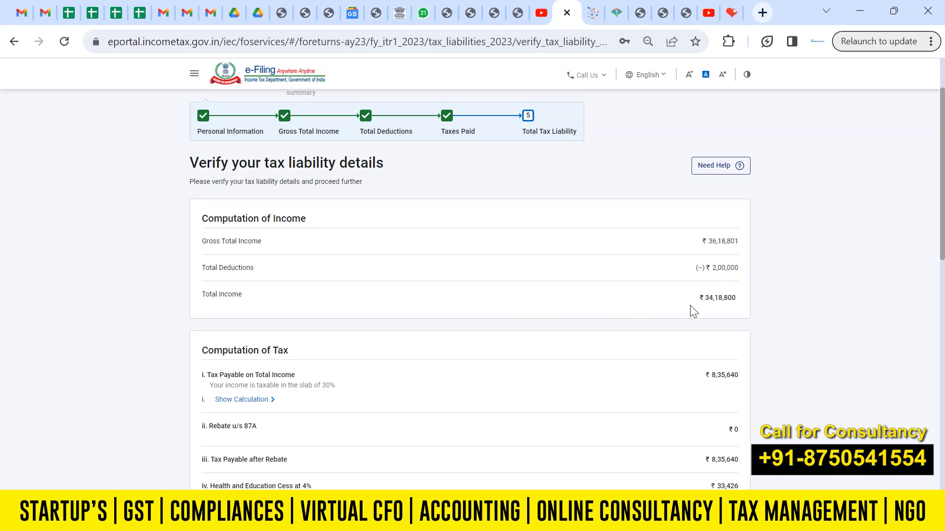
scroll(942, 293, down, 3)
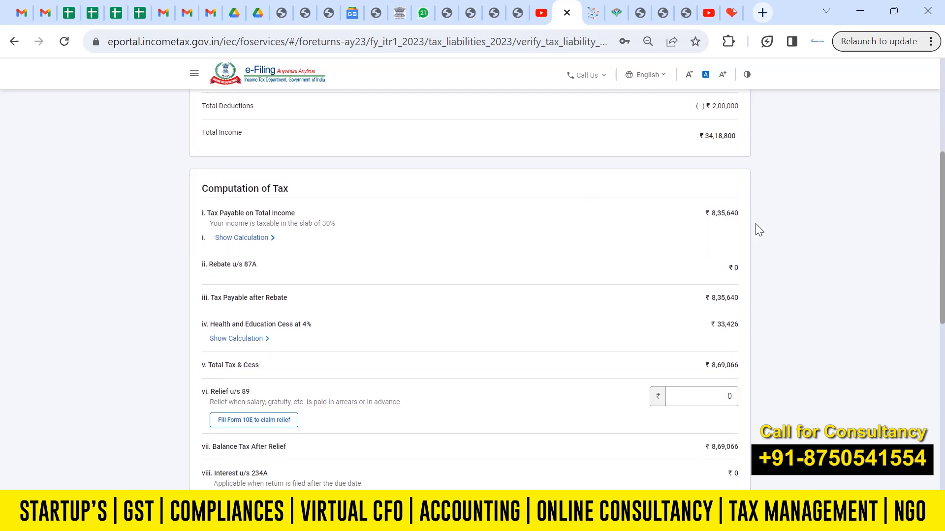
scroll(797, 251, down, 2)
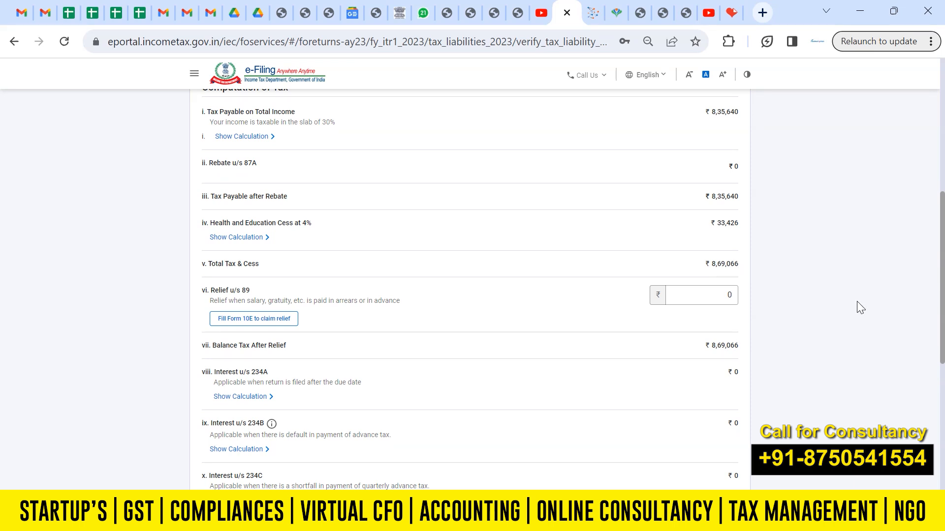
scroll(943, 278, down, 7)
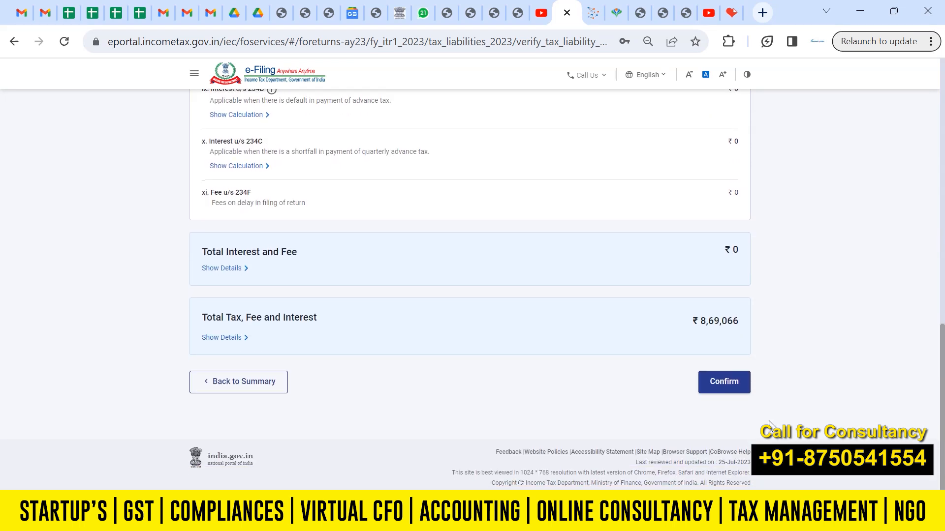
click(723, 382)
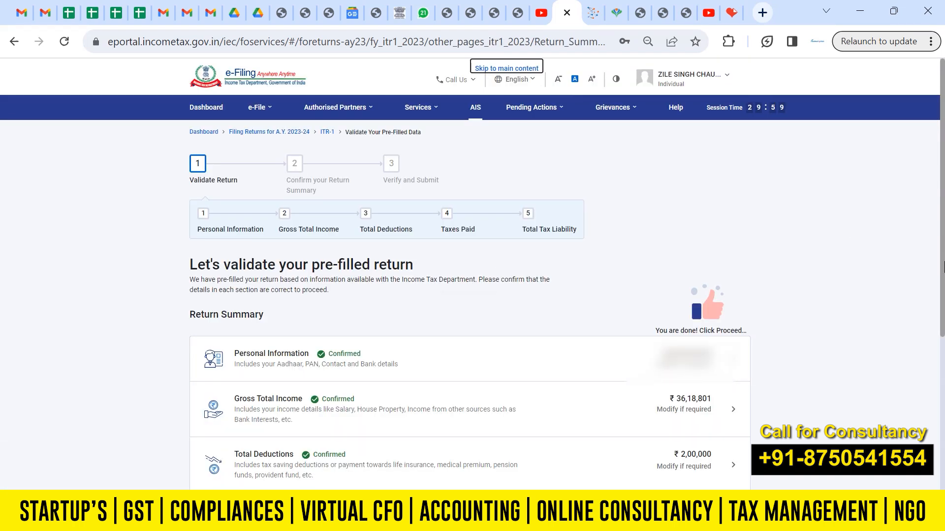
- Proceed from the validated return sections to the tax summary, download the summary, and review its deductions and tax payable details
scroll(943, 269, down, 5)
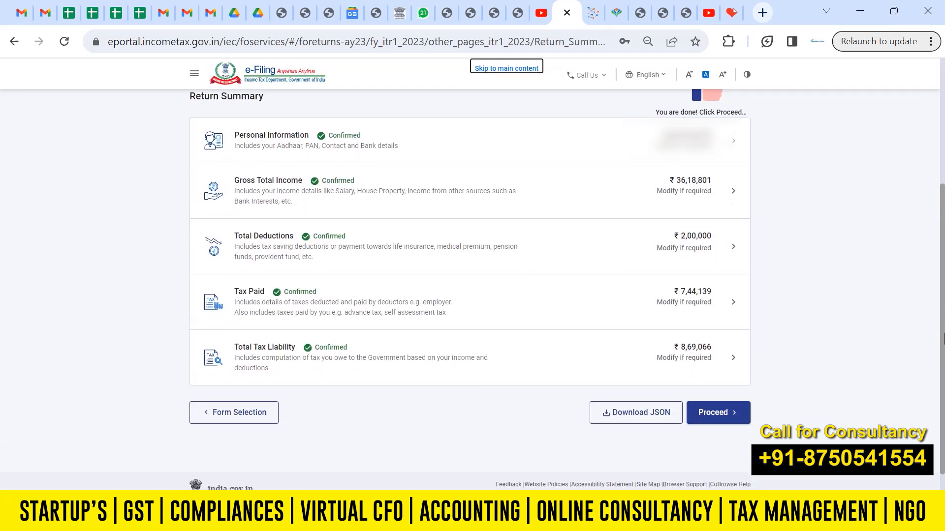
click(705, 412)
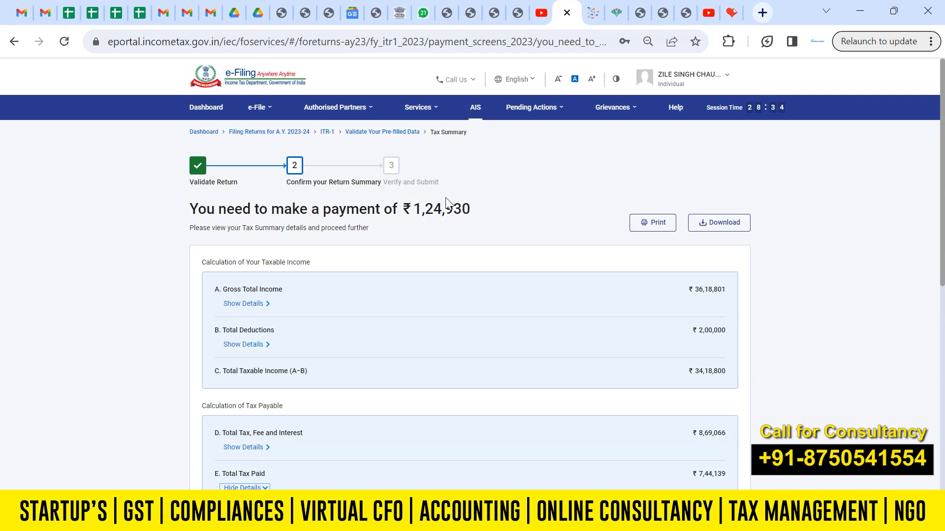
click(705, 225)
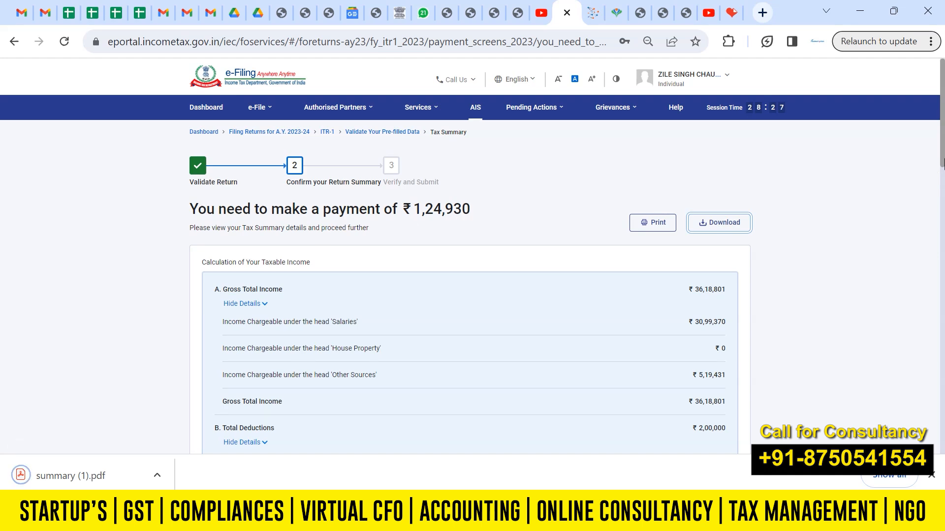
drag(942, 165, 942, 228)
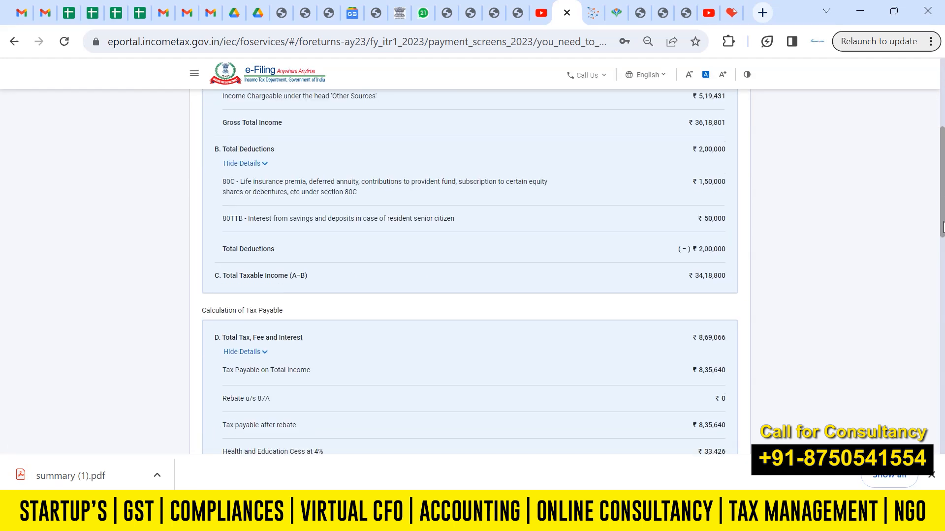